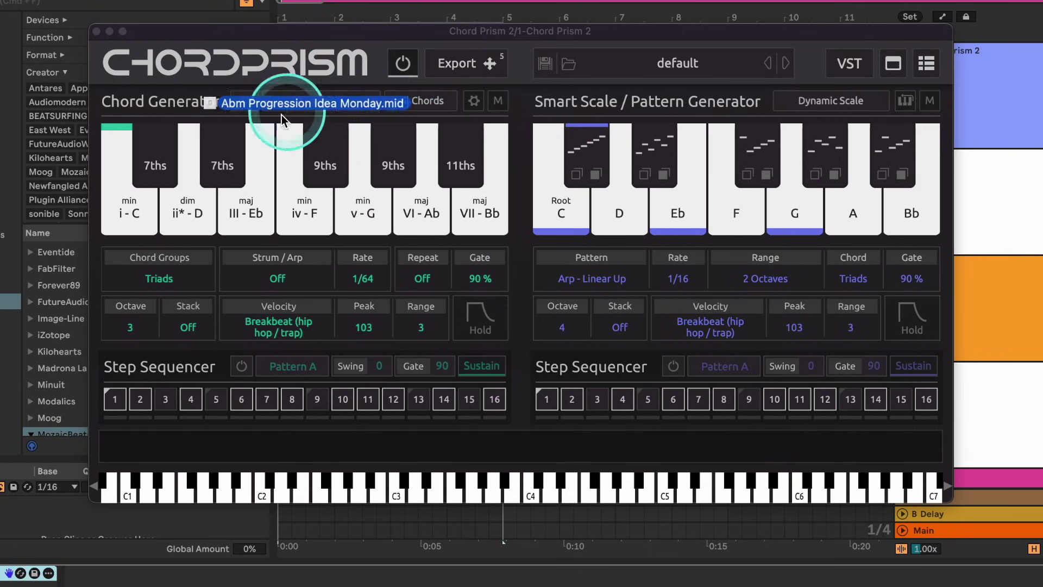
- Drop a MIDI chord progression onto Chord Prism 2, then show the Ballad and Best Of preset categories
left_click_drag(268, 105, 143, 220)
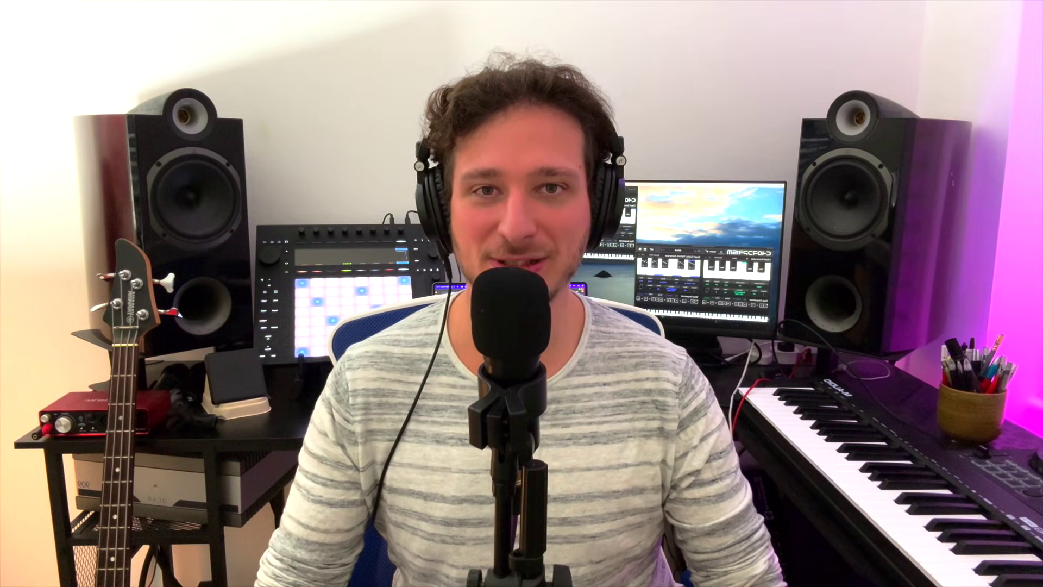
left_click(707, 71)
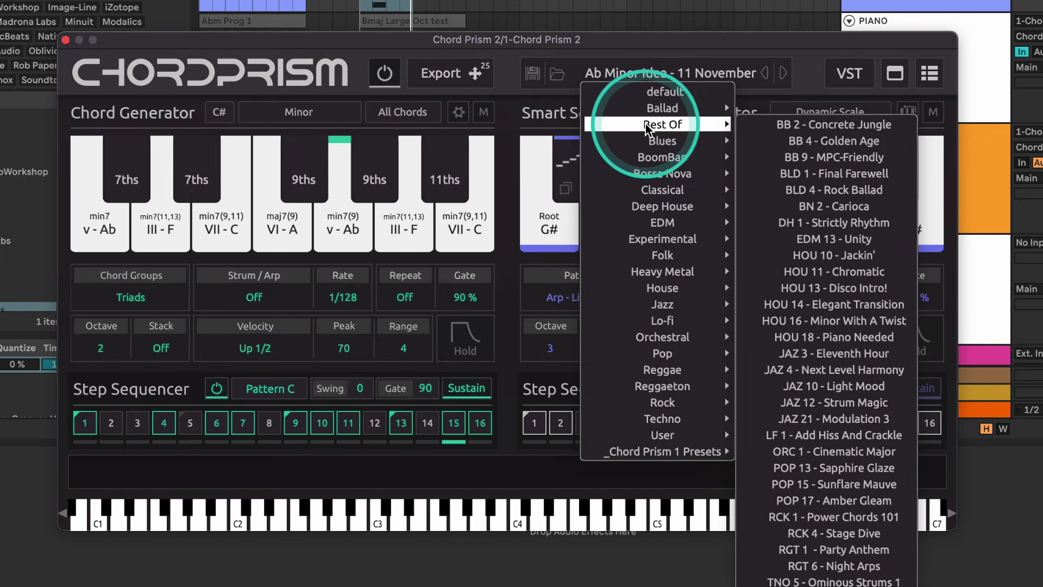
left_click(739, 122)
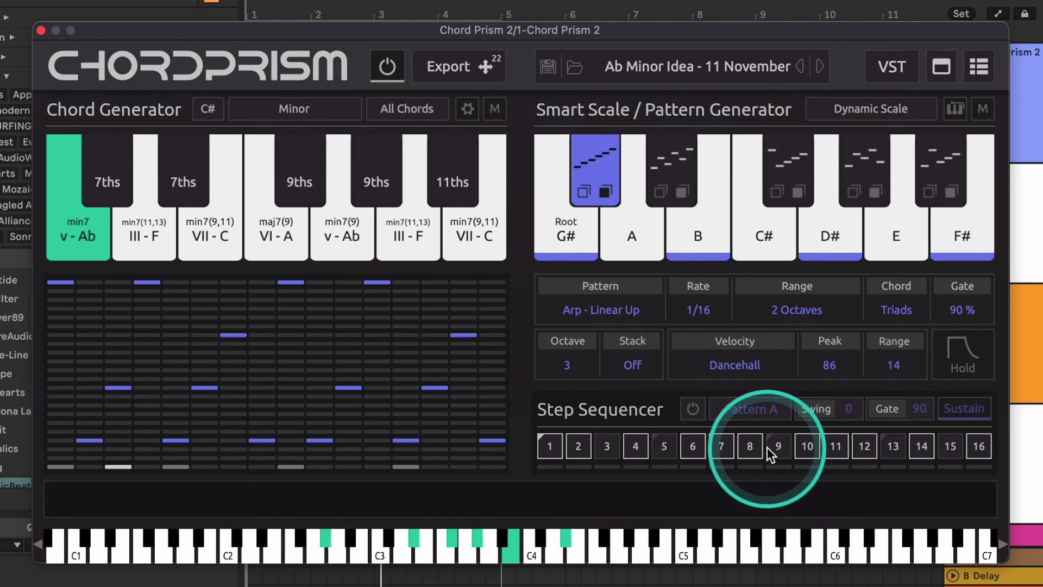
- Lower the Pattern Generator Velocity Range from 14 to 4
left_click_drag(897, 365, 829, 379)
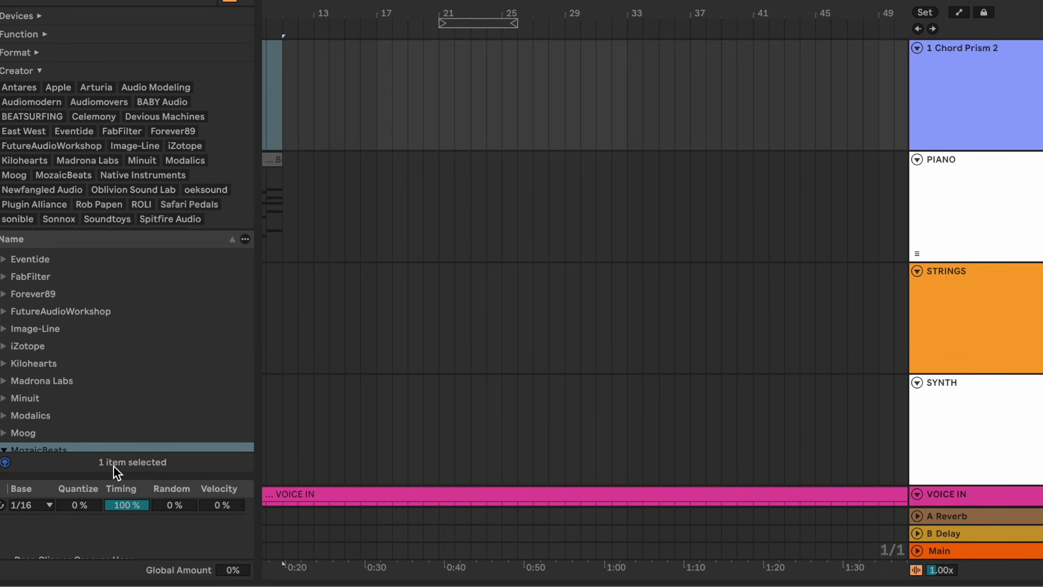
- Reopen Chord Prism 2 and keep the default preset with its C Minor chords
key("super+alt+p")
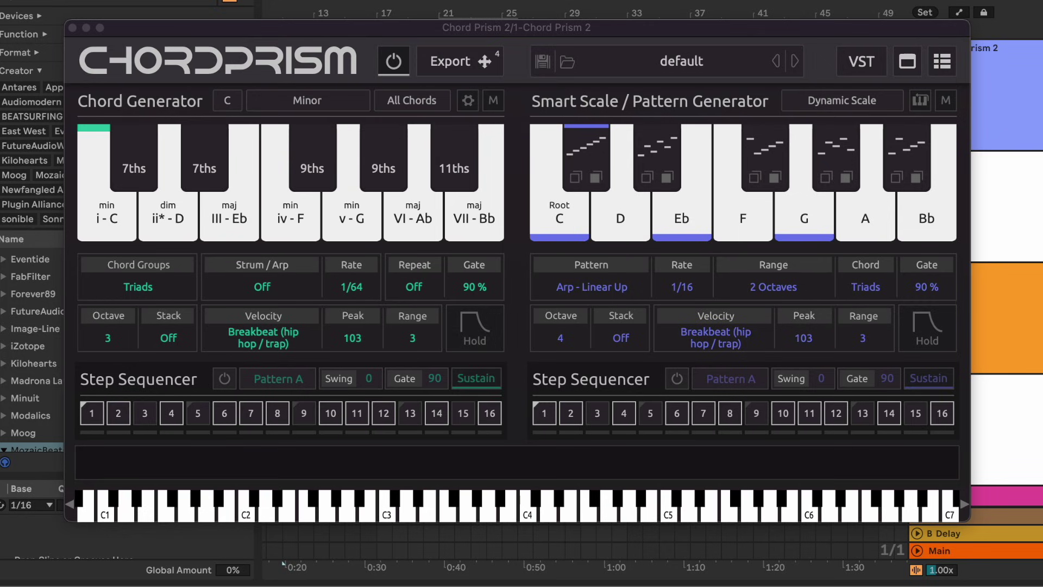
left_click(673, 58)
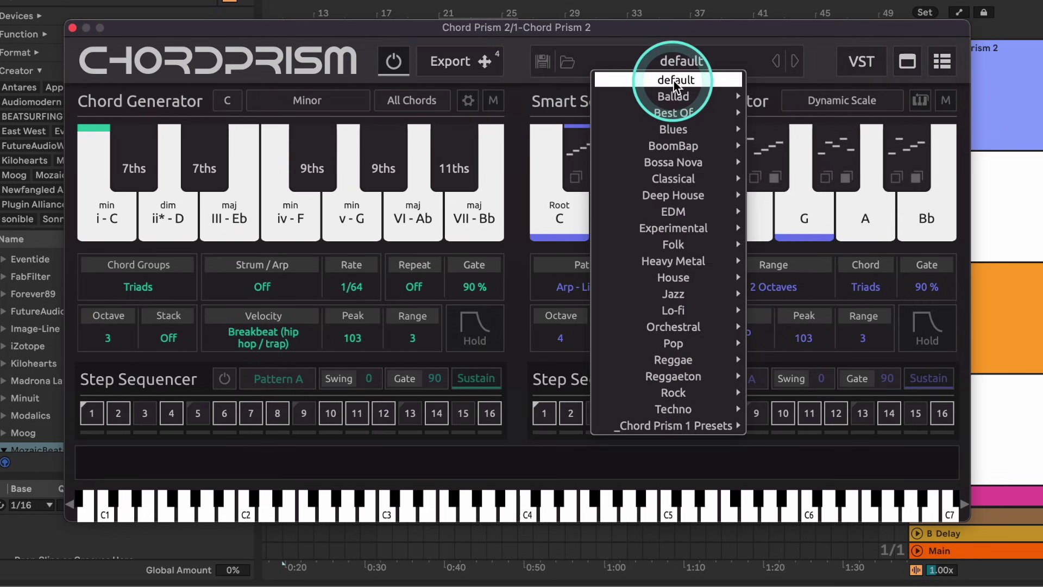
left_click(676, 80)
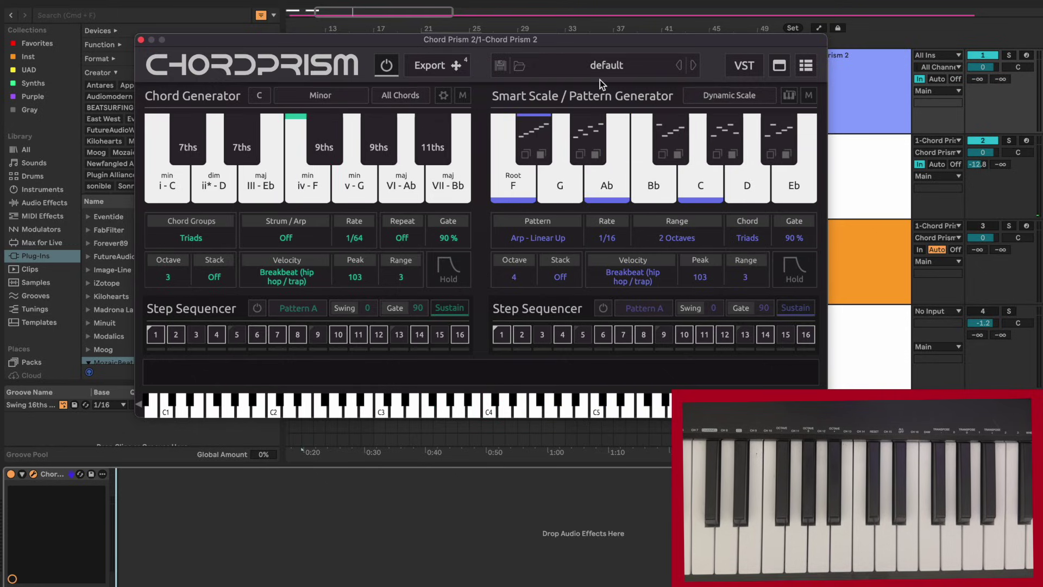
- Close the plugin window, set PIANO track monitoring to Auto, and select the Abm Prog 1 clip
left_click(141, 39)
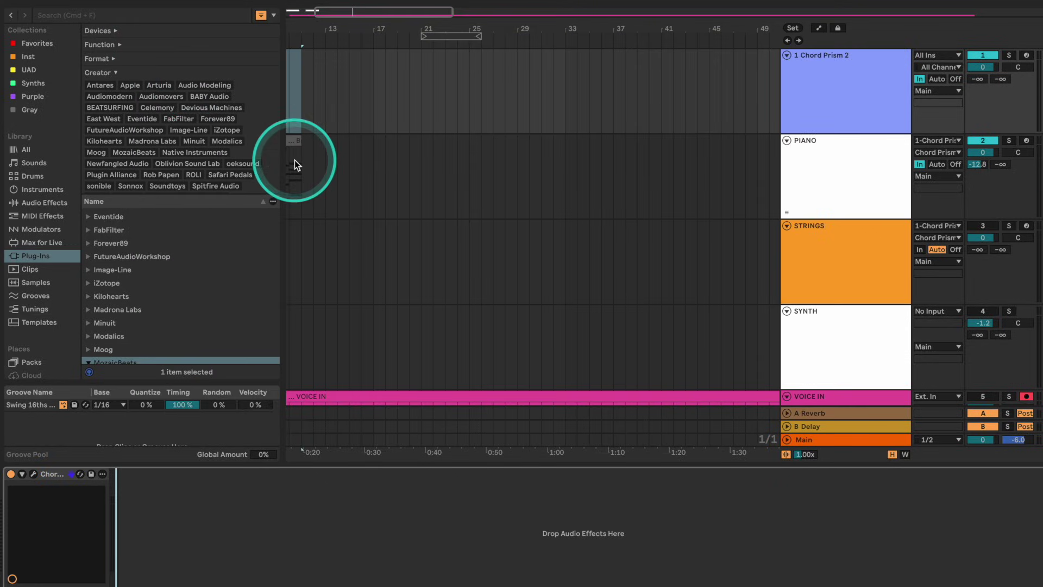
left_click(937, 164)
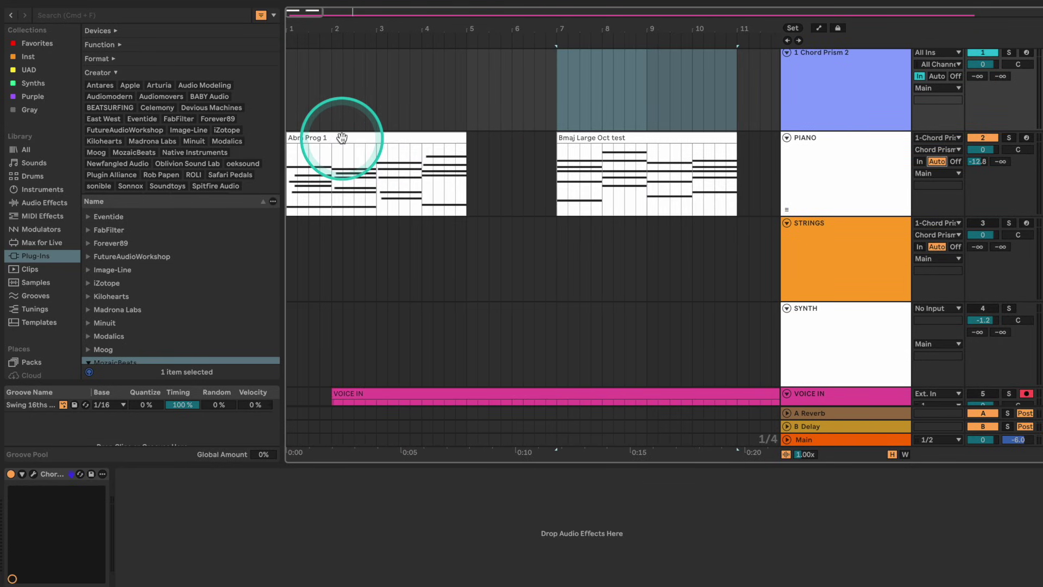
left_click(341, 137)
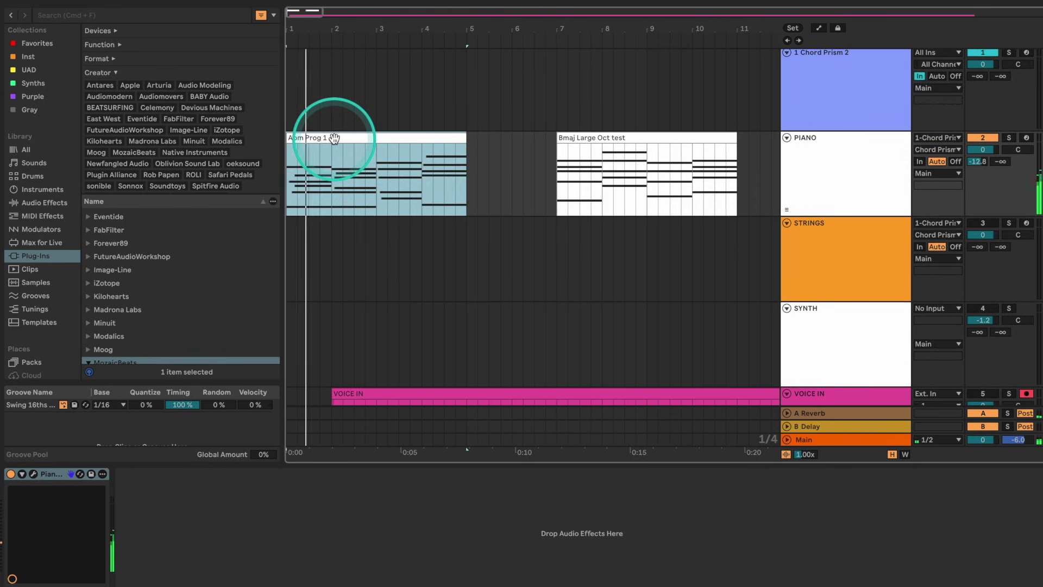
- Play Abm Prog 1 and view its notes, then stop playback and hide the detail view
key("super+l")
left_click(334, 138)
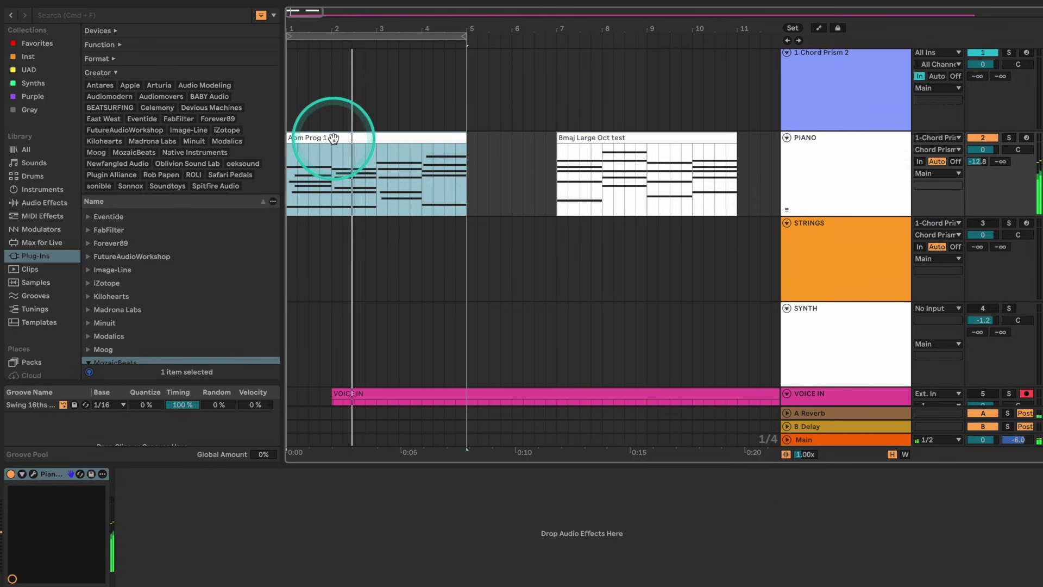
double_click(333, 138)
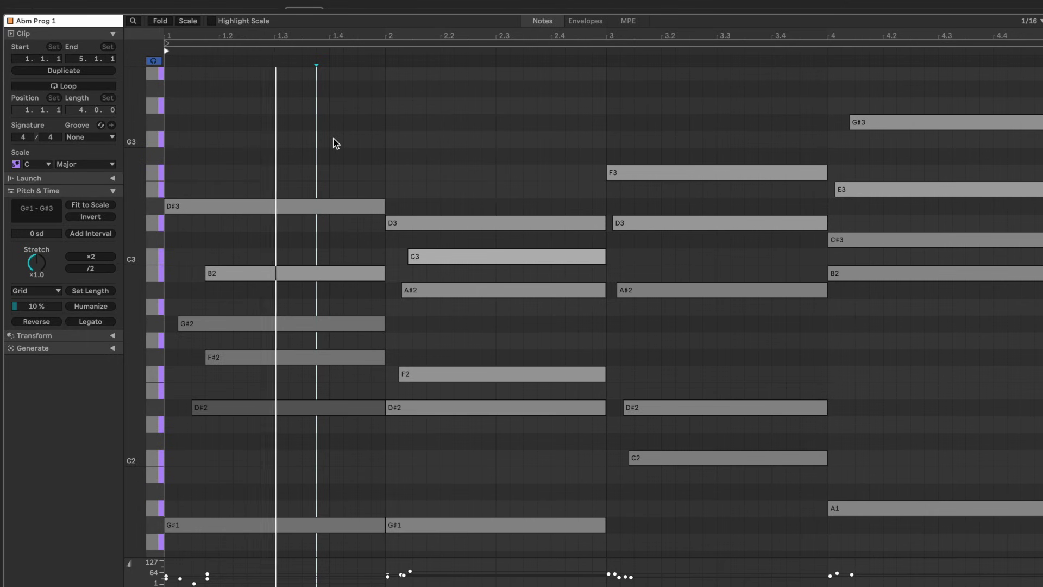
left_click(347, 128)
left_click(397, 19)
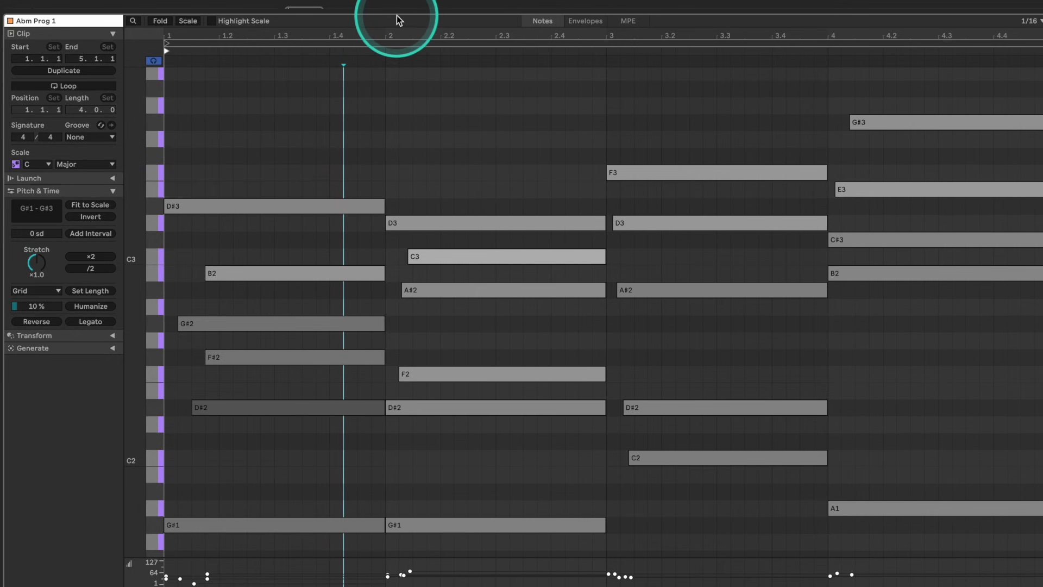
left_click(396, 11)
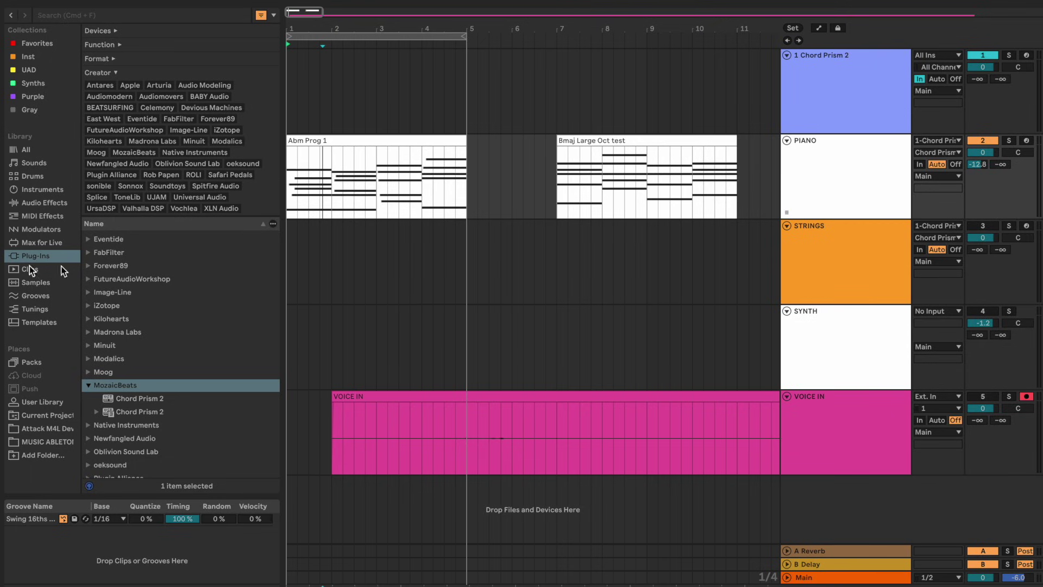
- Export Abm Prog 1 as Abm Progression Idea Monday.mid and drop it onto Chord Prism's chord keys
right_click(385, 146)
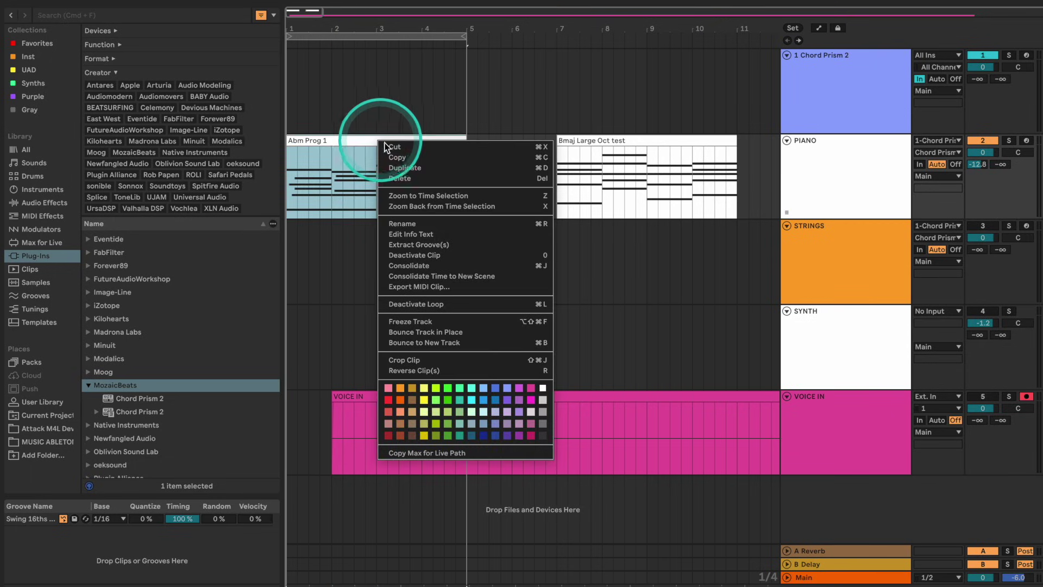
left_click(425, 287)
left_click(533, 89)
left_click(594, 146)
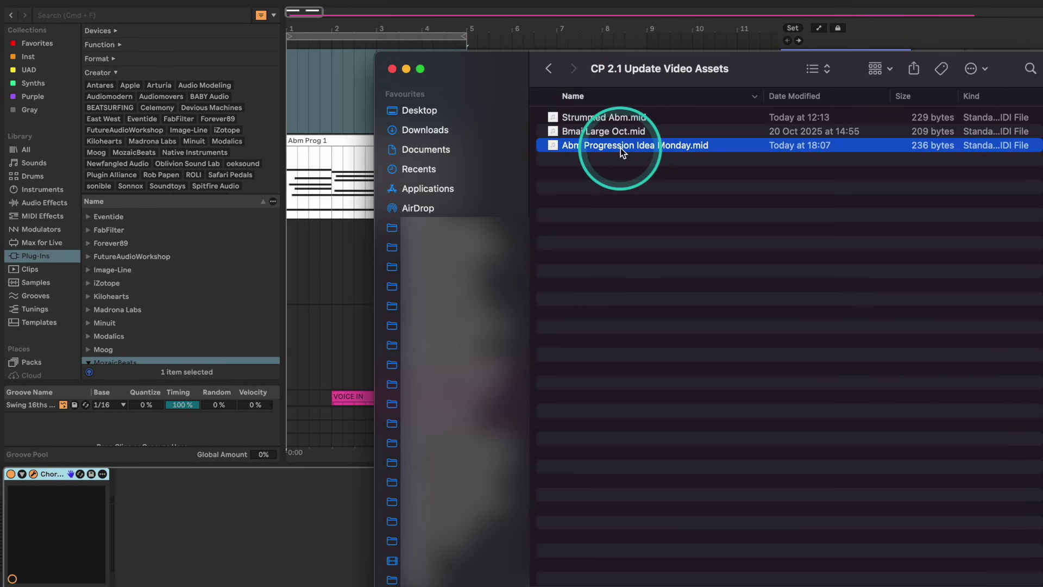
left_click_drag(620, 148, 180, 192)
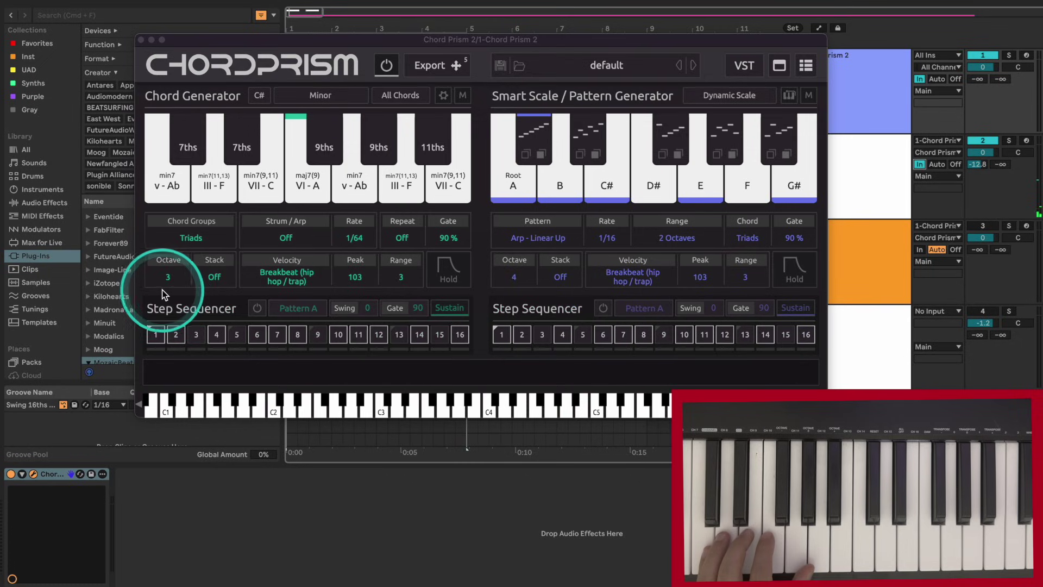
- Change the Chord Generator octave from 3 to 1
left_click(85, 360)
left_click(83, 454)
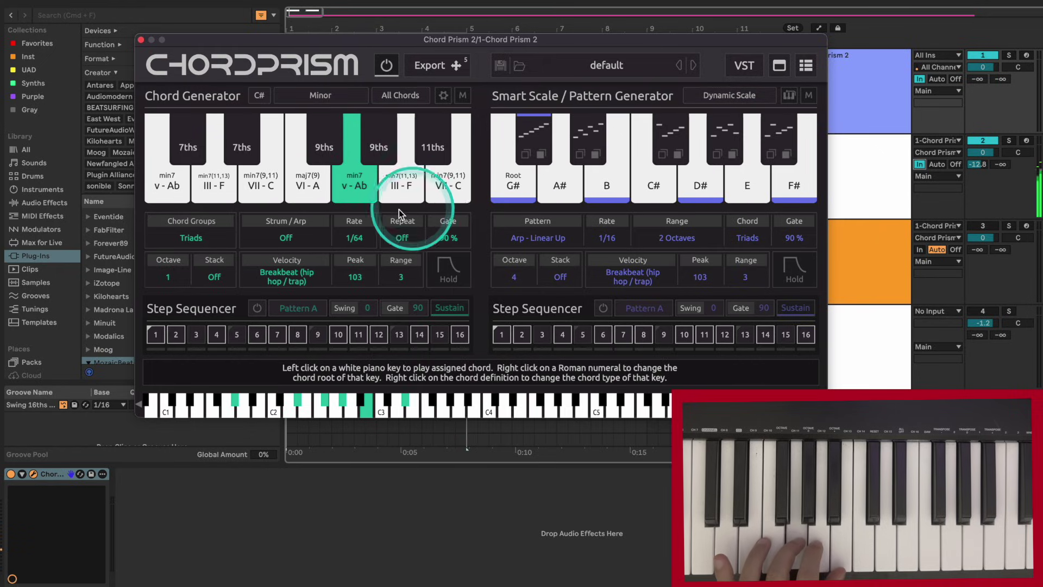
- In the per-chord tone editor, add a 9th an octave up to the v-Ab chord and adjust its accidental
left_click(443, 96)
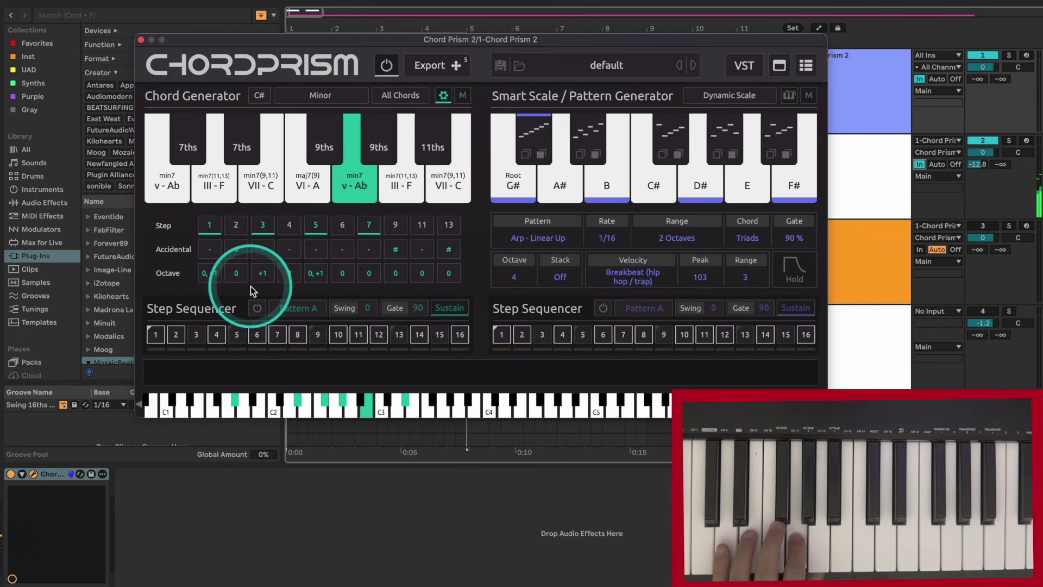
left_click(397, 226)
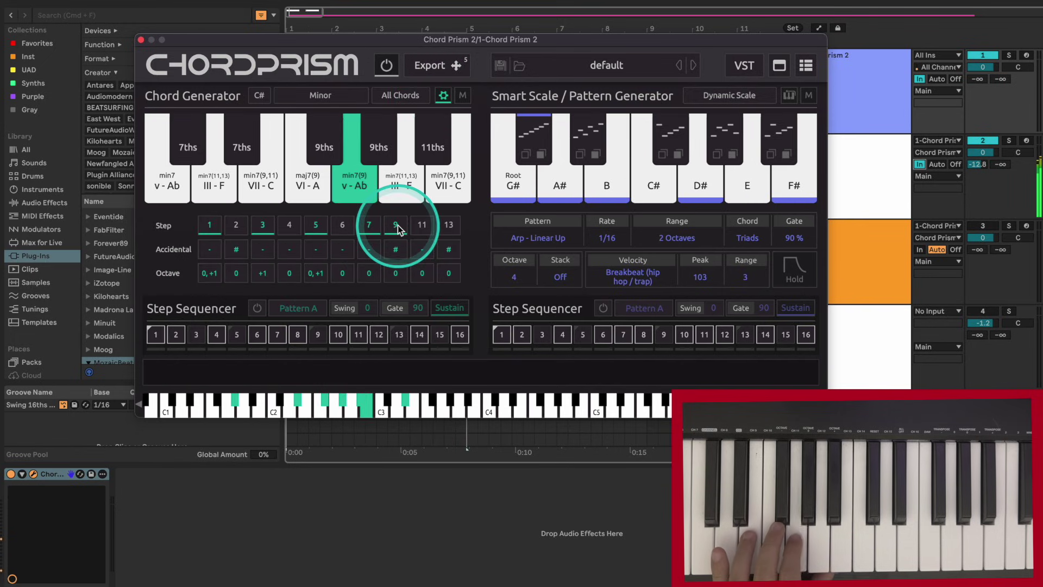
left_click(395, 273)
left_click(406, 294)
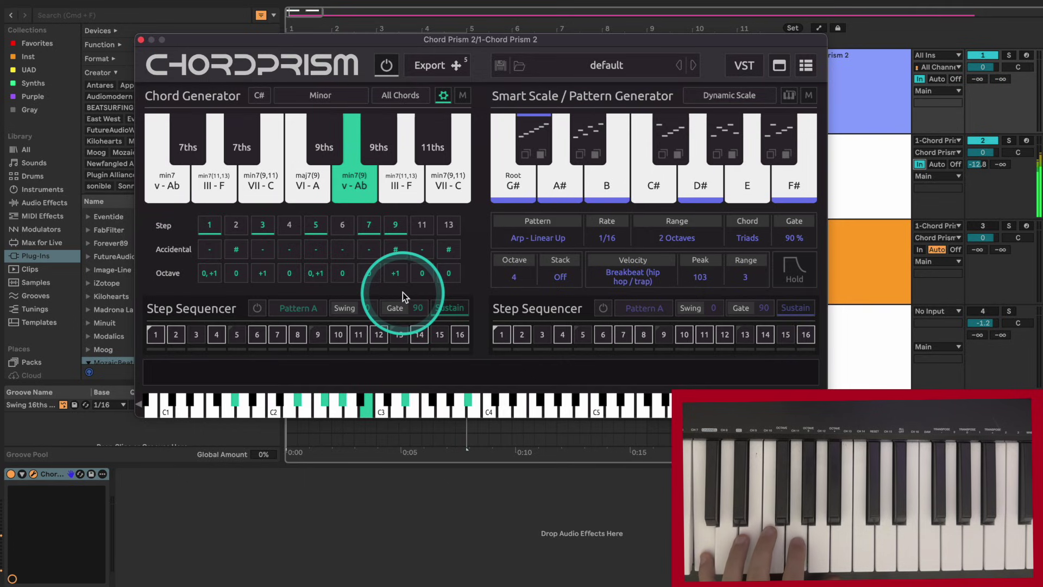
left_click(405, 247)
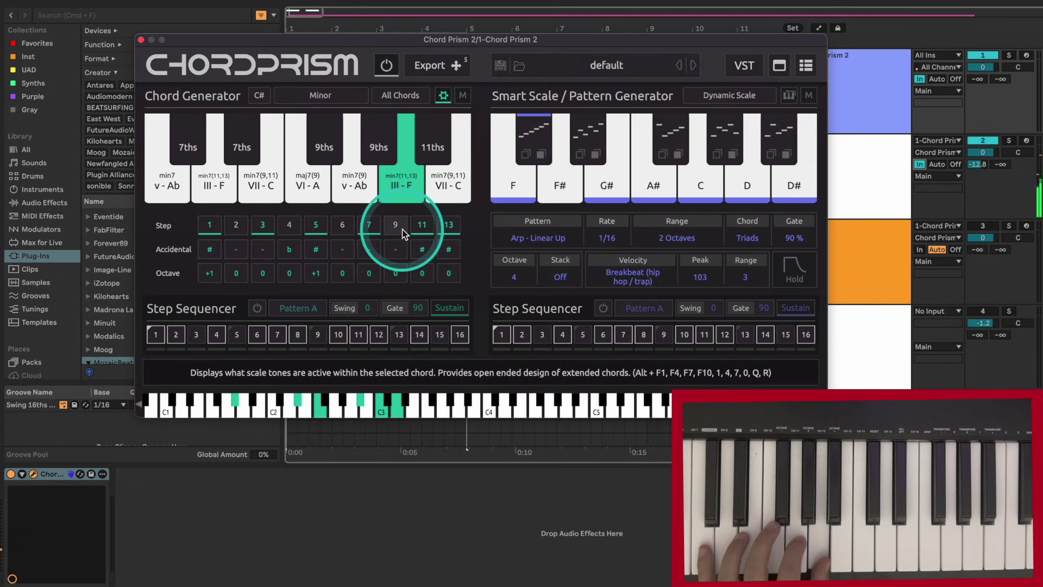
- Raise steps 3 and 7 by one octave, and set step 5 to sharp with octave -1
left_click(258, 274)
left_click(276, 297)
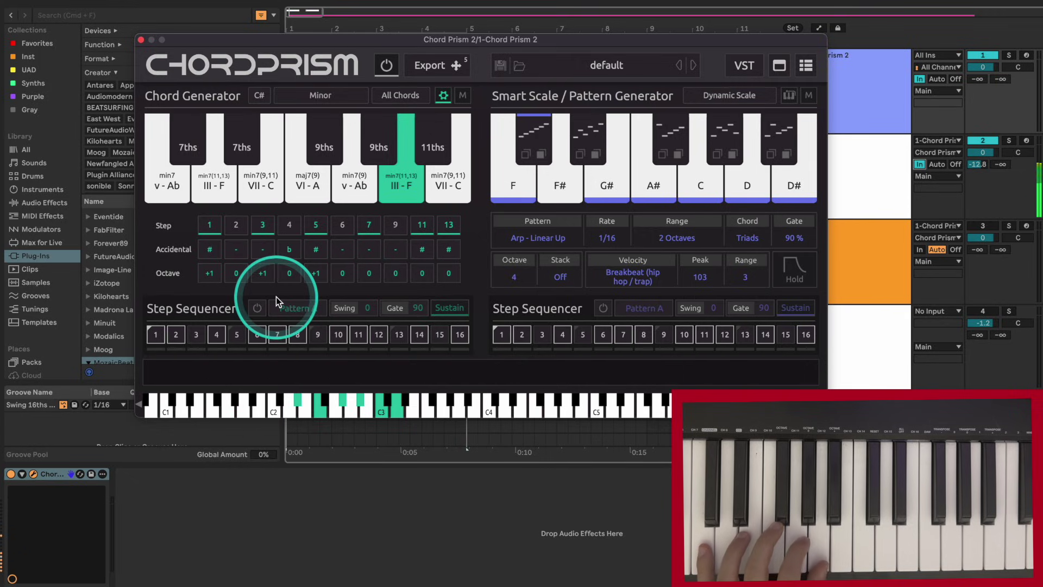
left_click(370, 273)
left_click(385, 299)
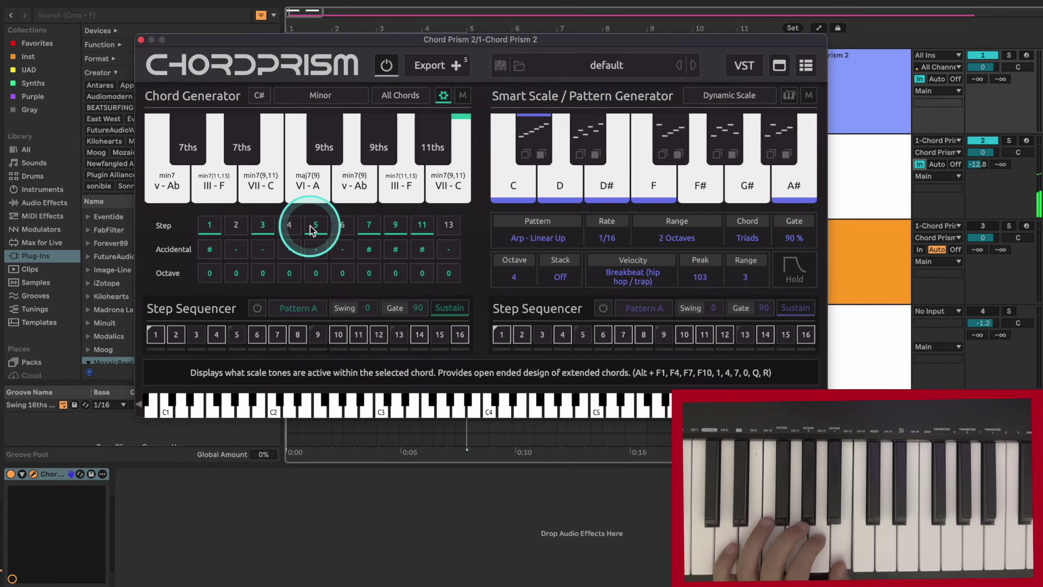
left_click(317, 247)
left_click(320, 280)
left_click(320, 280)
left_click(321, 287)
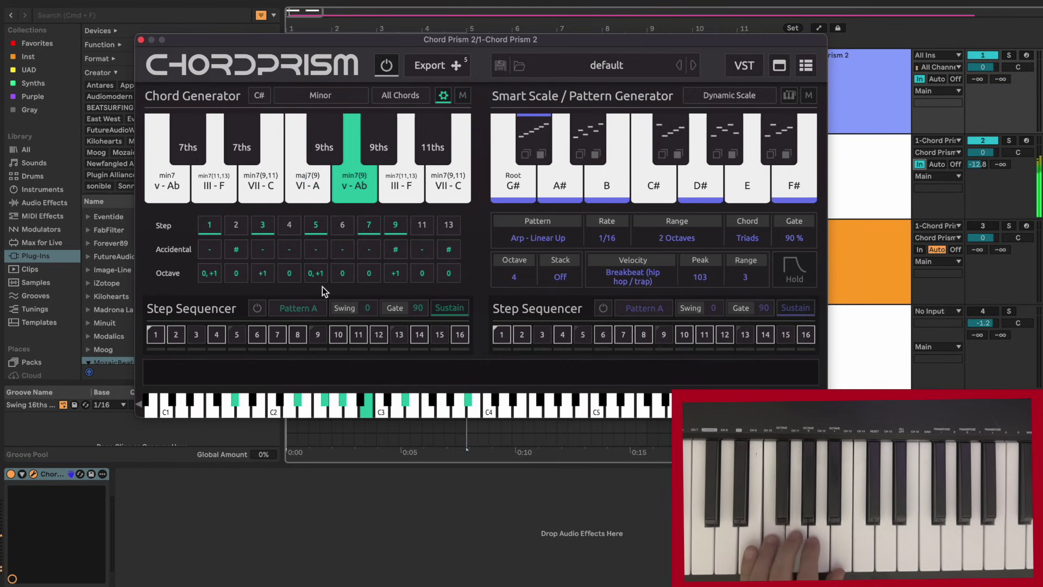
- Load the Ab Minor Idea - 10 November preset, set Strum/Arp to Strum - Random, and audition v-Ab
left_click(409, 155)
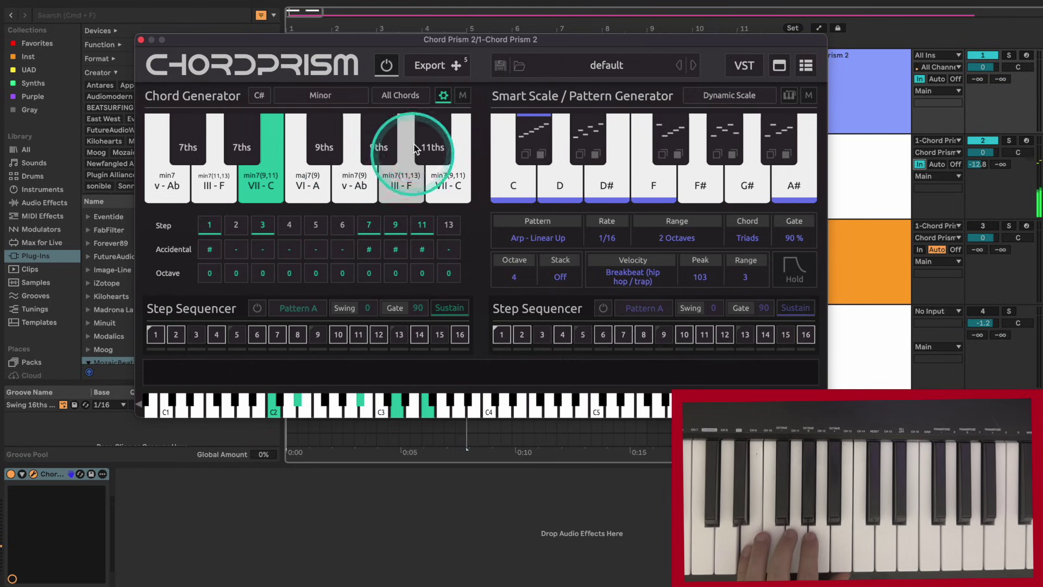
left_click(443, 95)
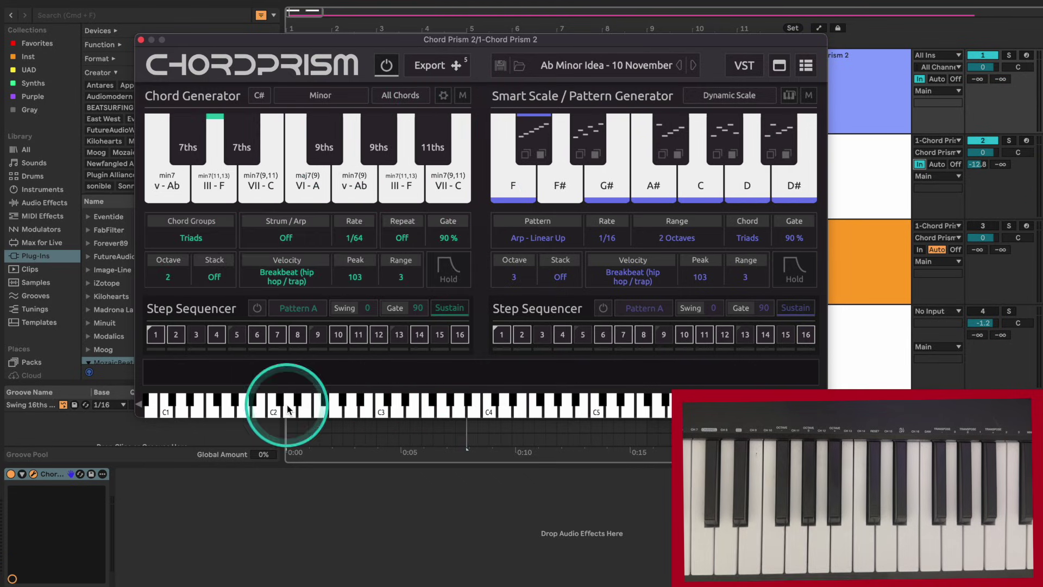
left_click(296, 249)
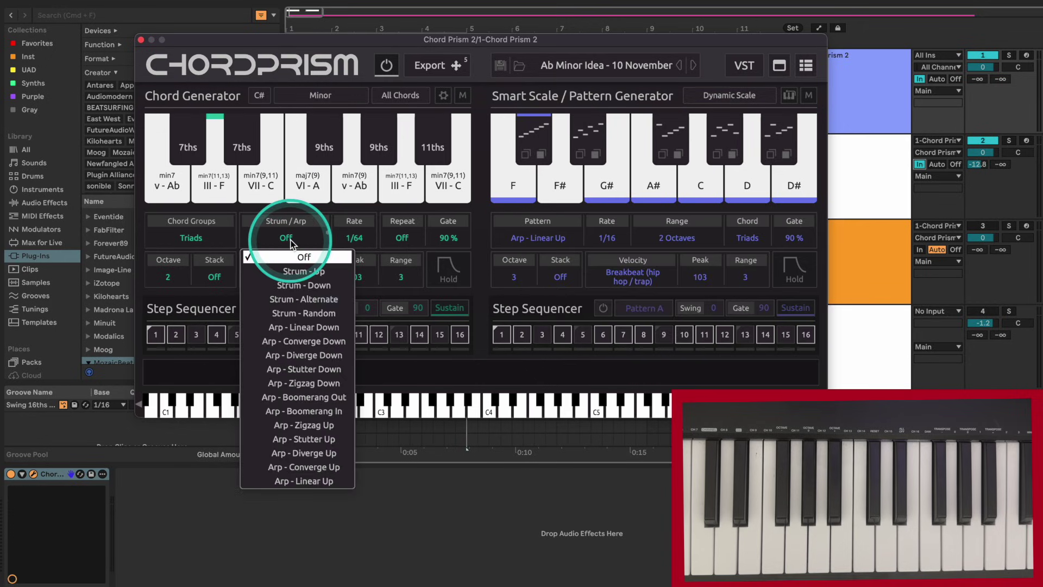
left_click(302, 379)
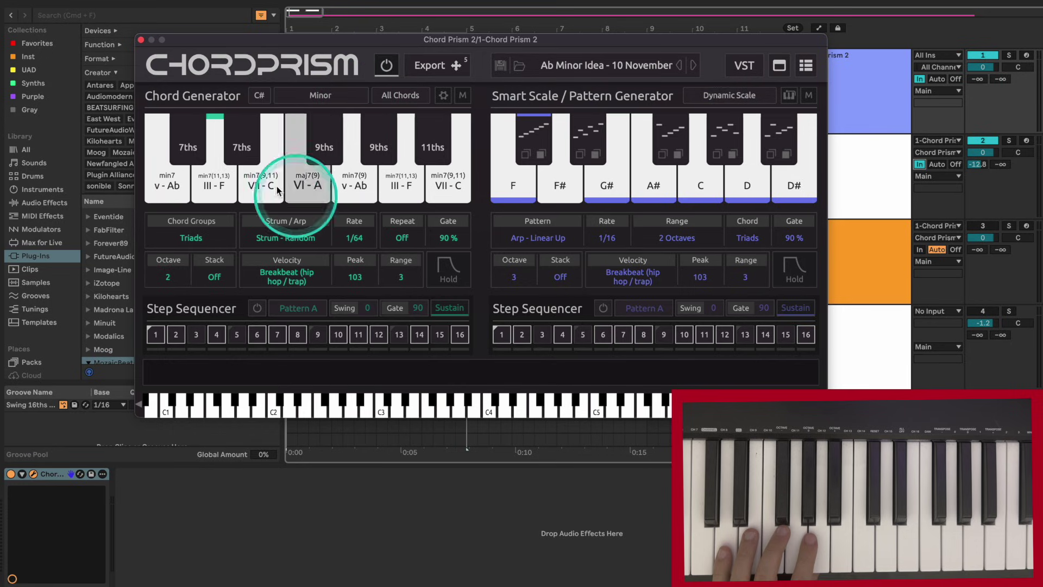
left_click(341, 181)
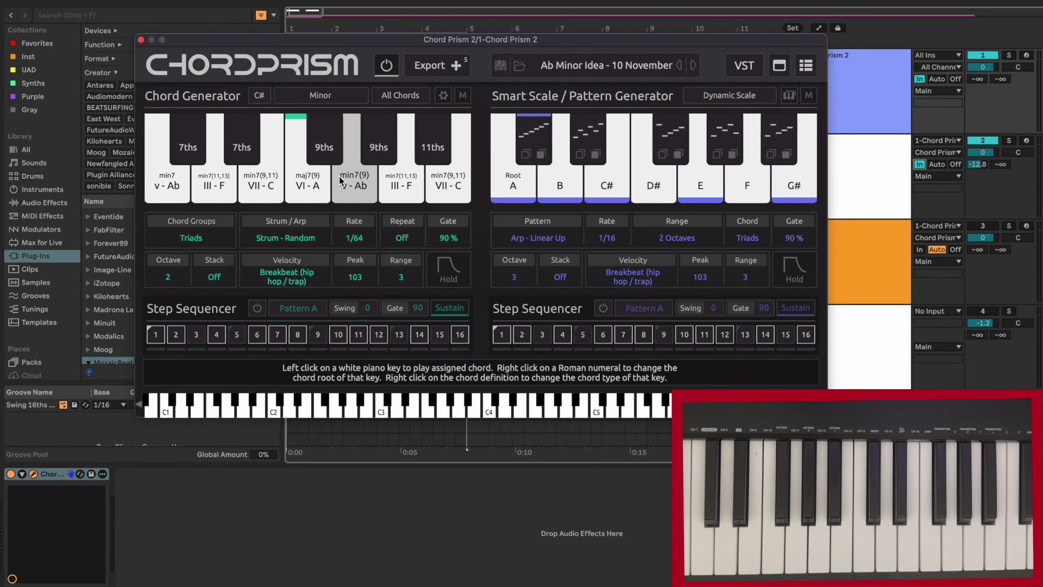
- Audition the chords with 9ths and 7ths voicings
left_click(380, 149)
left_click(237, 148)
left_click(328, 148)
left_click(258, 146)
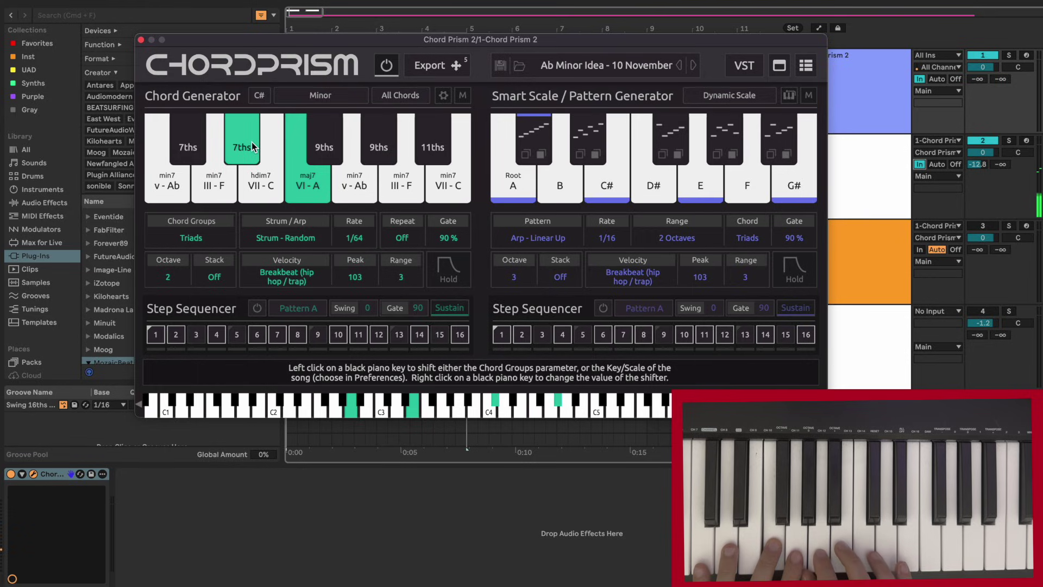
- Set the VII-C chord's chord type to 11ths
right_click(248, 136)
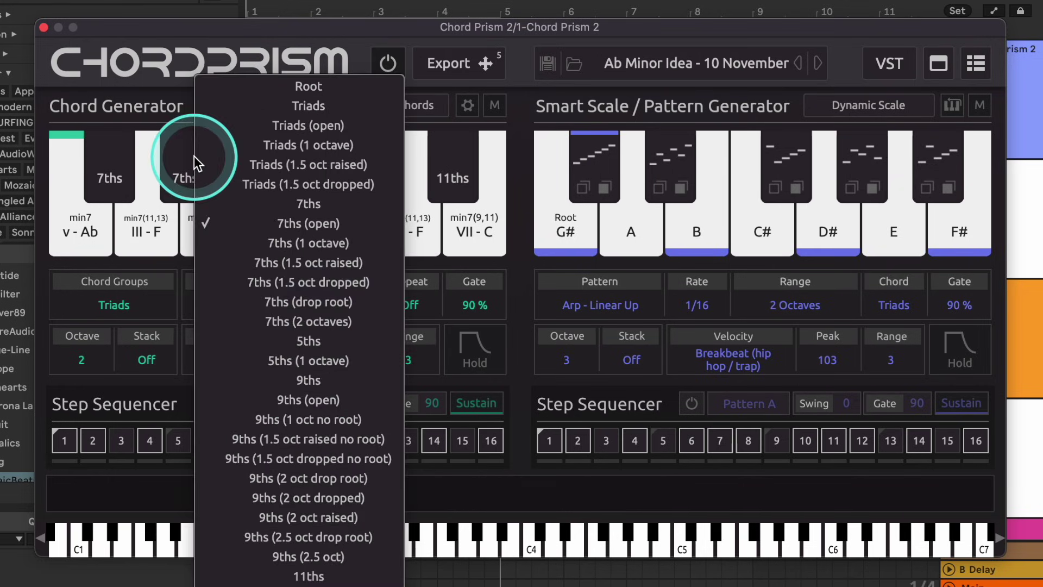
left_click(451, 154)
right_click(448, 157)
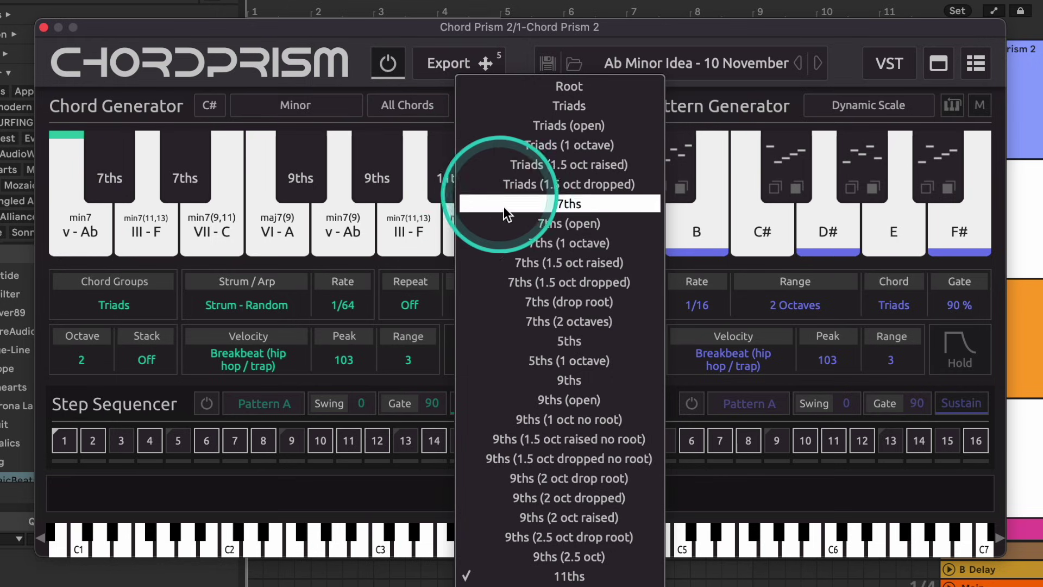
left_click(355, 41)
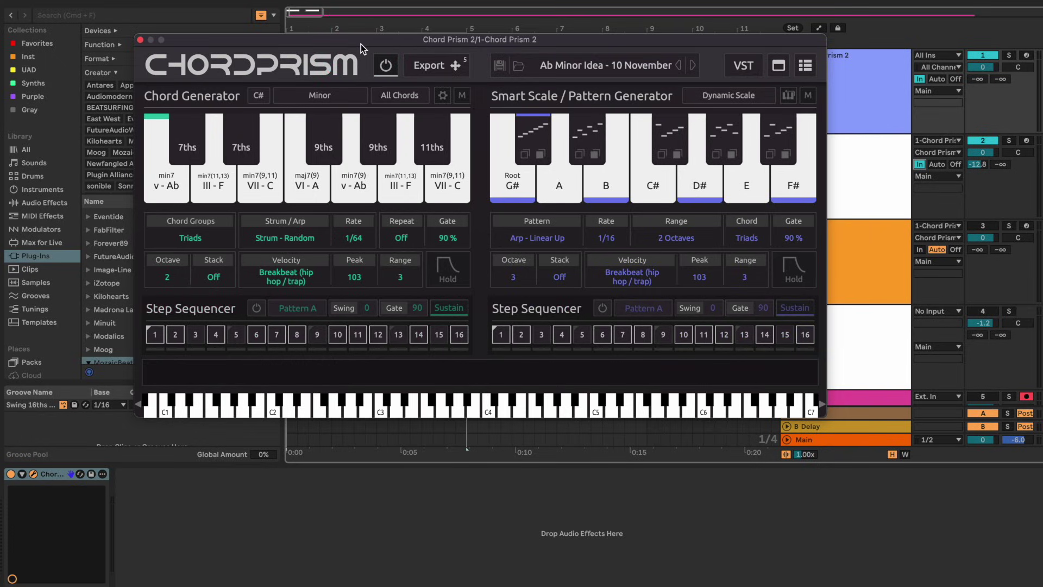
- Save the current setup as a user preset named 'Ab Minor Idea - 10 November'
left_click(500, 66)
type("Ab")
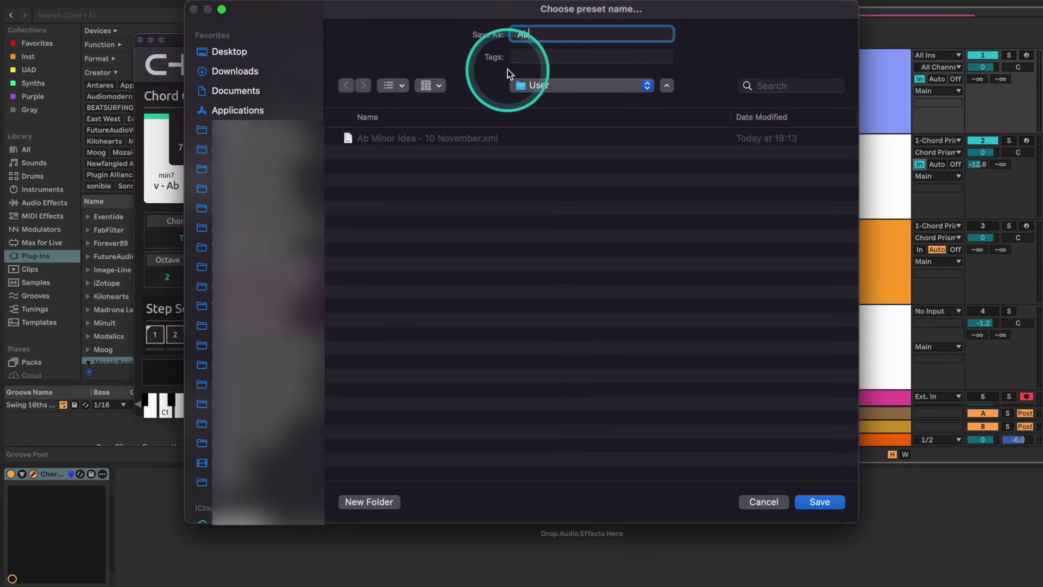
type(" Minor Ide")
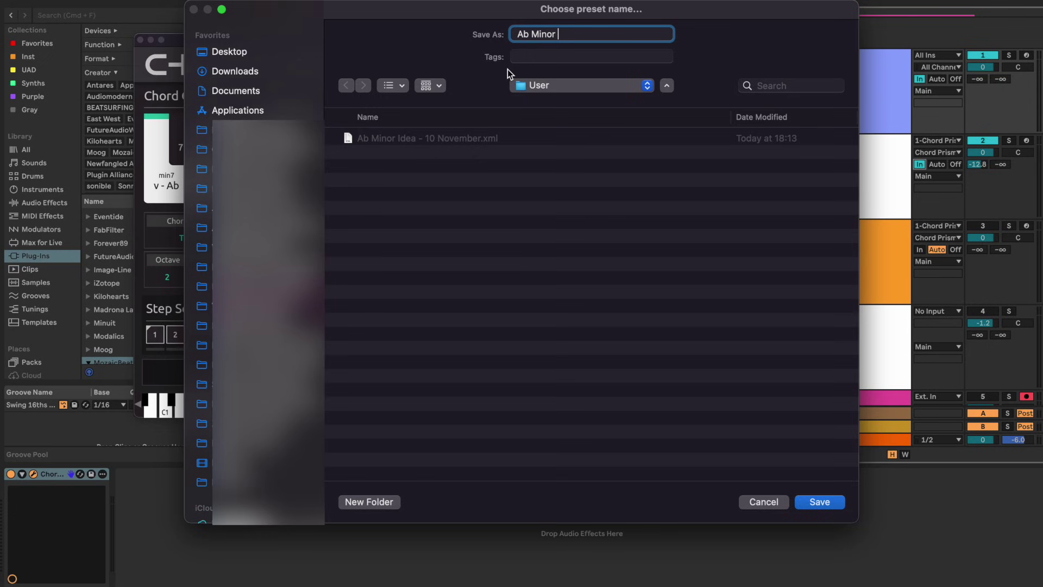
type("a - 10 November")
key("Return")
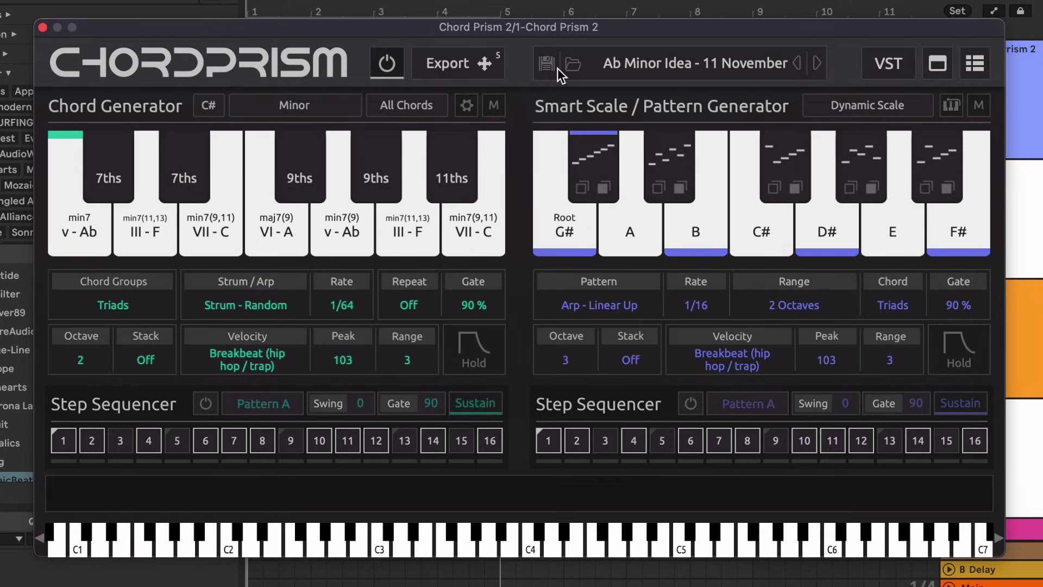
- Compare each pattern key's arpeggio settings, then paste the root key's Arp - Linear Up pattern onto another key
left_click(609, 83)
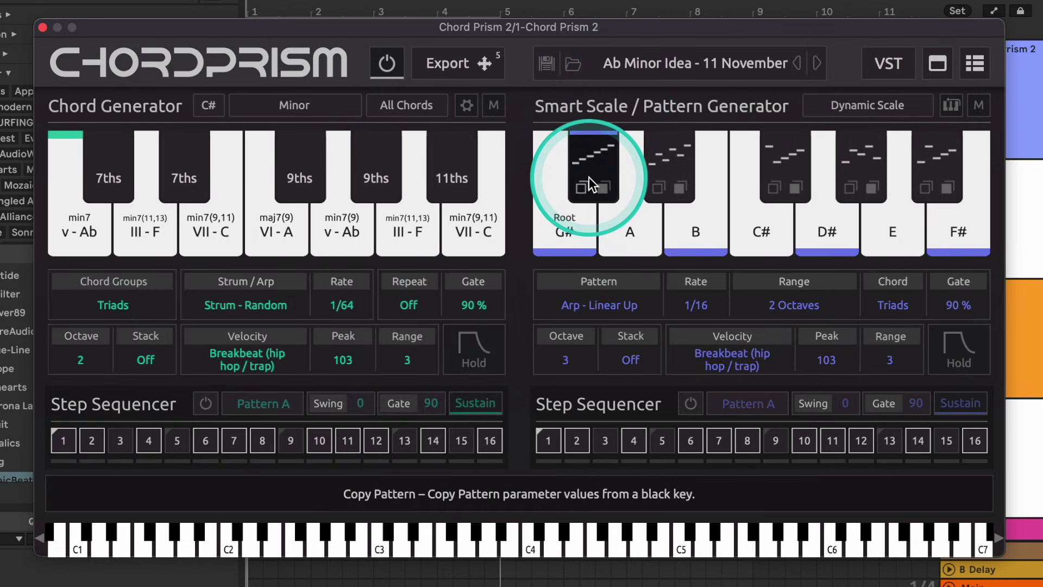
right_click(670, 157)
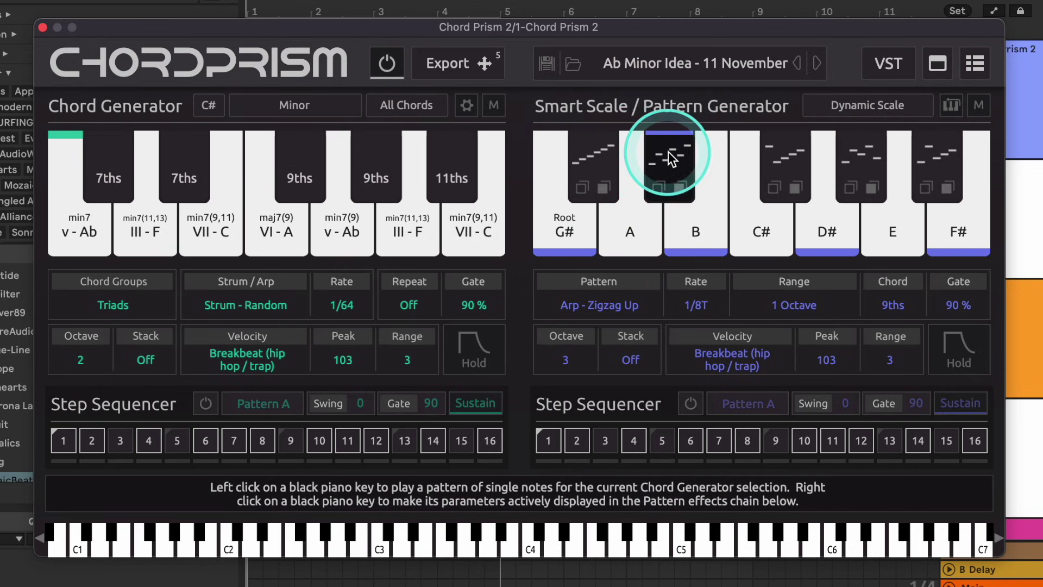
right_click(780, 154)
right_click(861, 158)
right_click(577, 163)
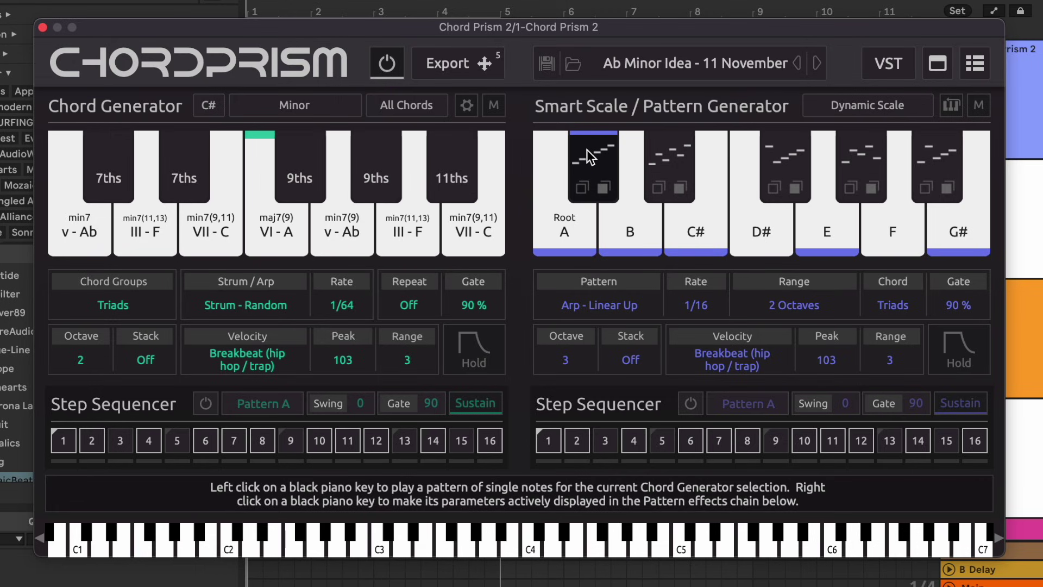
left_click(543, 158)
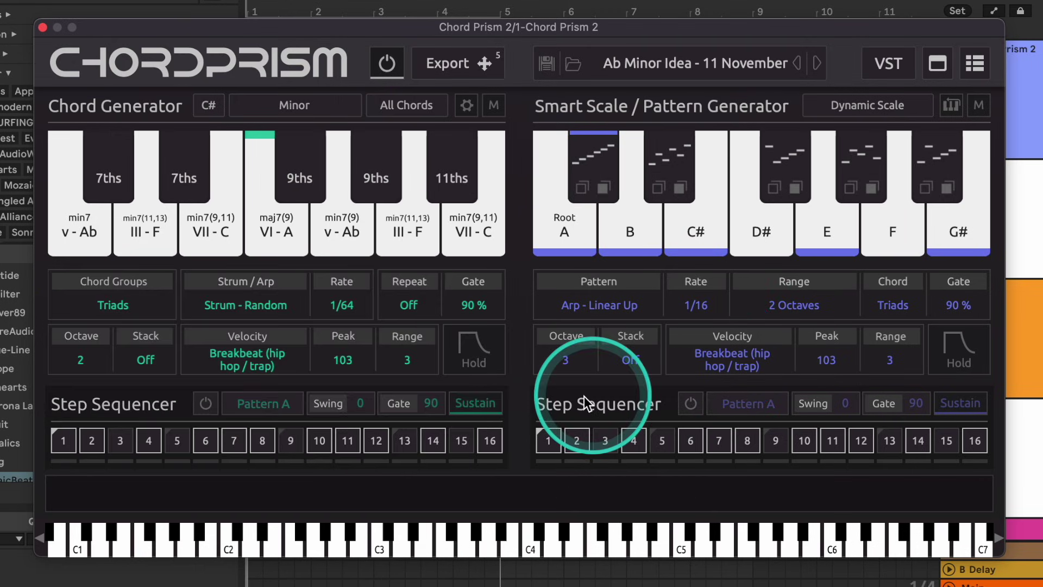
mouse_move(730, 364)
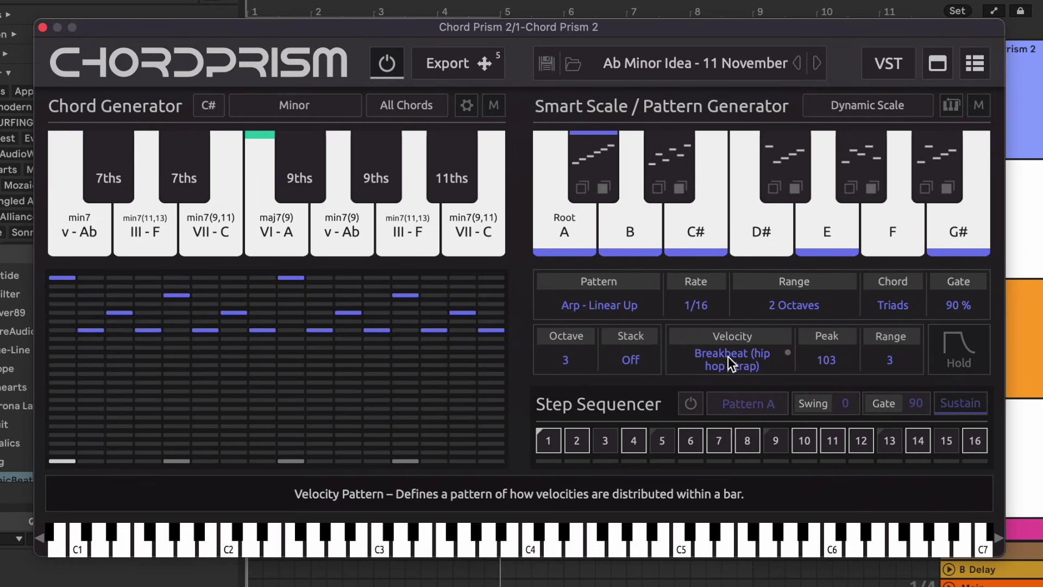
- Try the Dancehall velocity pattern, reducing range to 4 and setting peak to 74
left_click(207, 40)
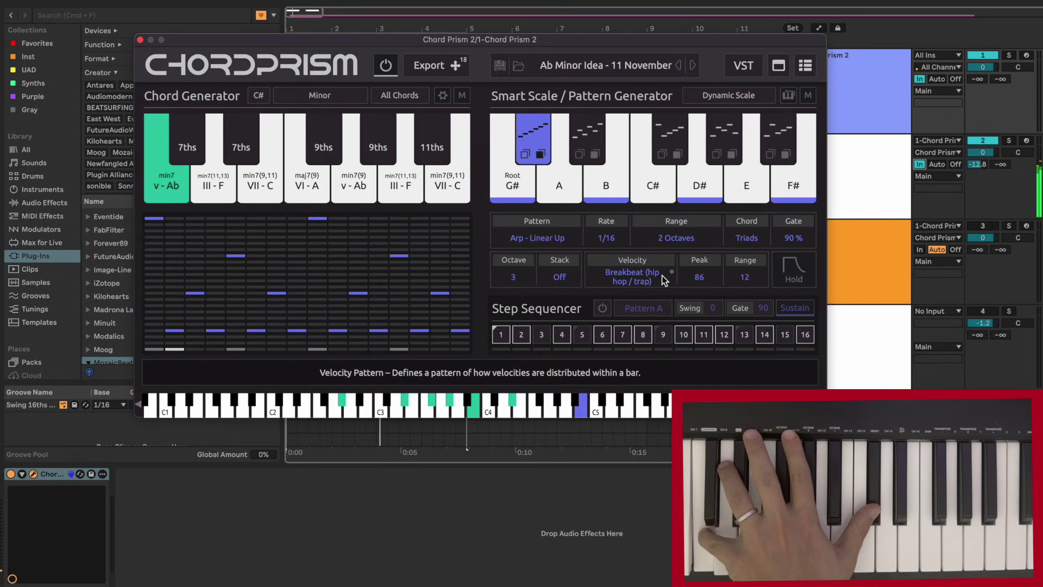
left_click(699, 275)
mouse_move(743, 276)
left_mouse_down()
mouse_move(743, 285)
mouse_move(732, 266)
left_mouse_up()
left_click(713, 277)
left_click(649, 276)
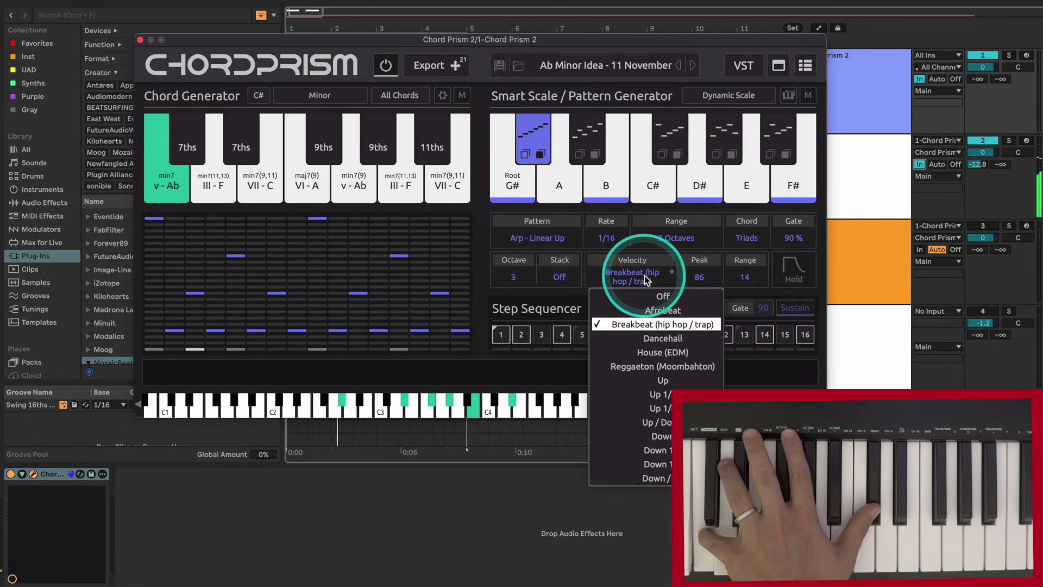
left_click(657, 337)
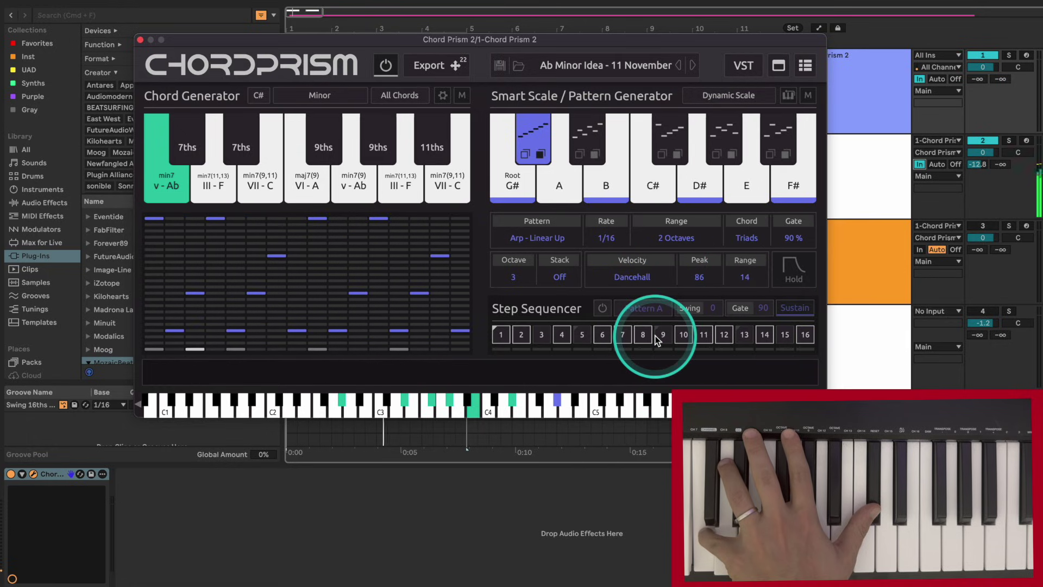
left_click(713, 281)
left_click_drag(726, 278, 682, 273)
left_click(745, 265)
left_click(672, 275)
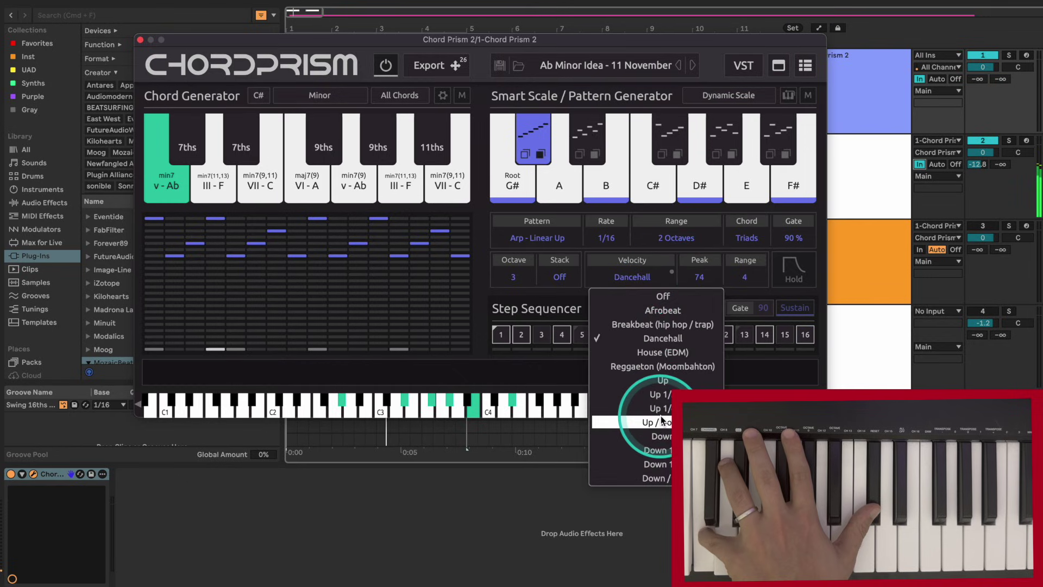
- Switch to the Up / Down velocity pattern, fine-tune peak and range, and start clip playback
left_click(660, 396)
left_click_drag(700, 273, 679, 278)
mouse_move(744, 277)
left_mouse_down()
mouse_move(775, 281)
mouse_move(749, 277)
left_mouse_up()
left_click(698, 279)
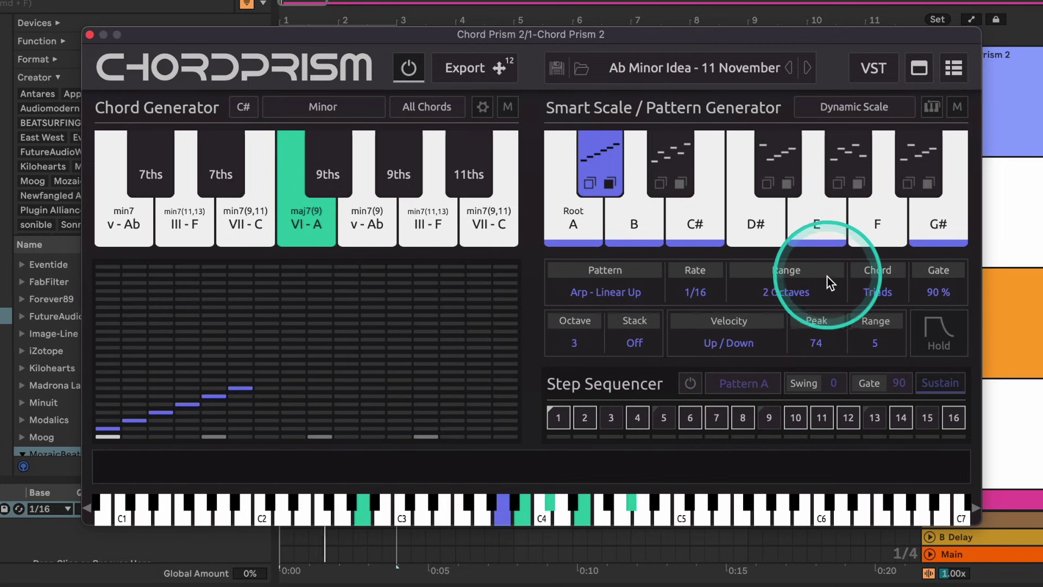
left_click(826, 284)
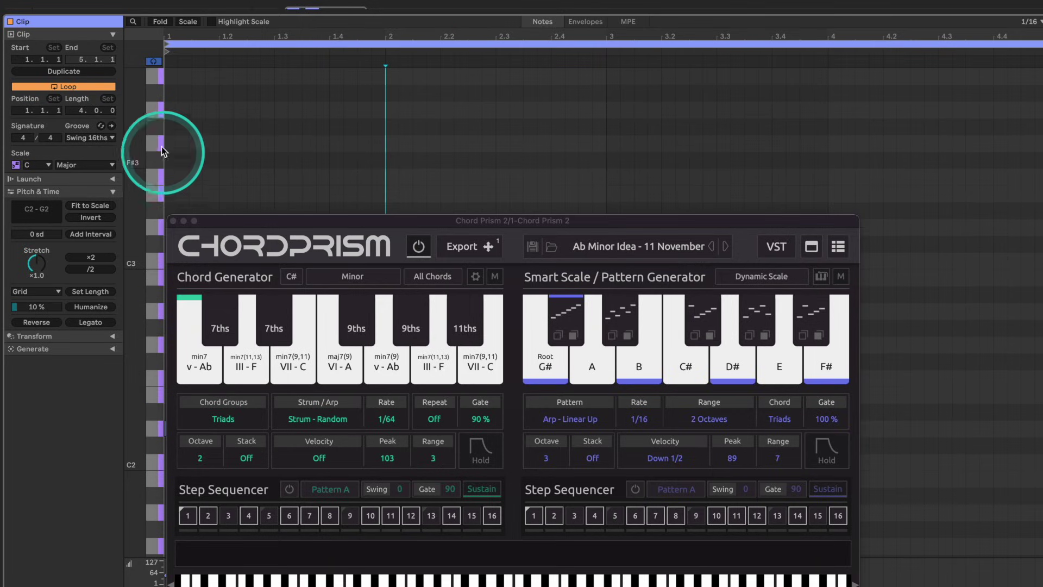
left_click(153, 61)
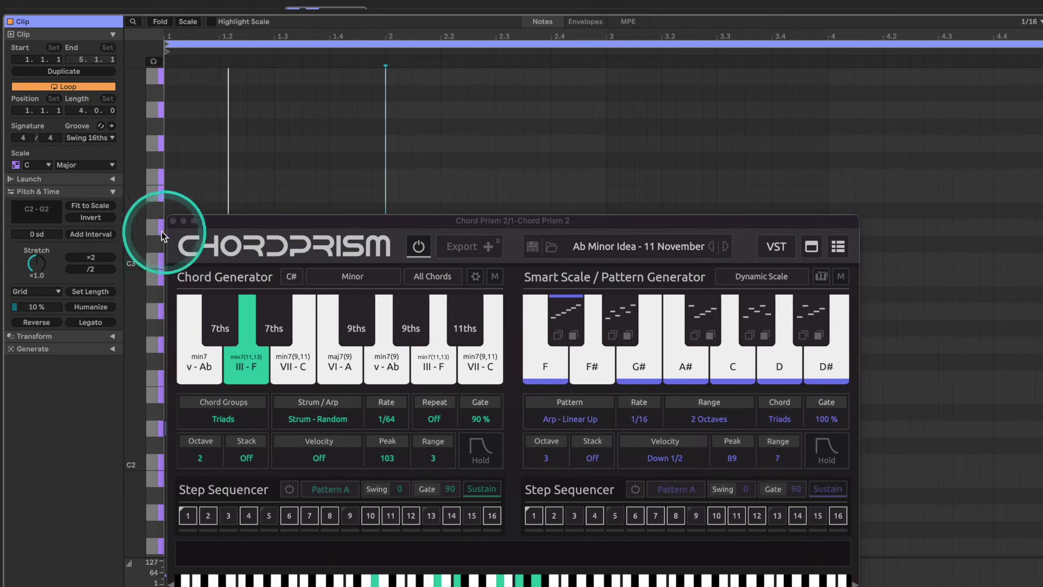
- Add a lengthened F2 note at bar 2 and trim the Bmaj Large Oct test clip to bar 9
left_click(173, 221)
double_click(410, 384)
left_click_drag(410, 388, 494, 377)
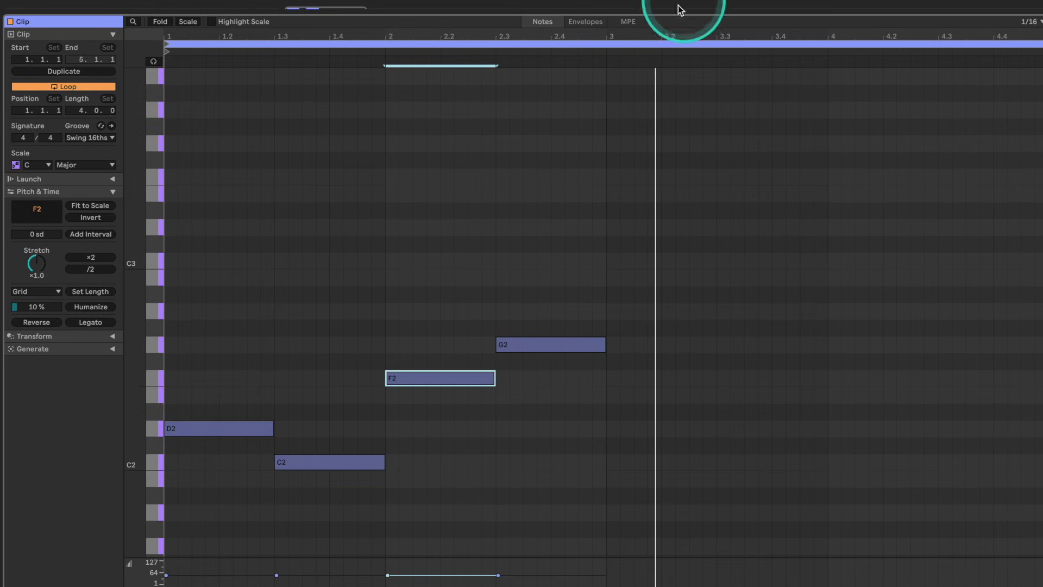
left_click(659, 12)
mouse_move(456, 70)
left_mouse_down()
mouse_move(484, 49)
mouse_move(452, 57)
left_mouse_up()
- Reopen Chord Prism 2 and set Strum / Arp to Off
double_click(796, 88)
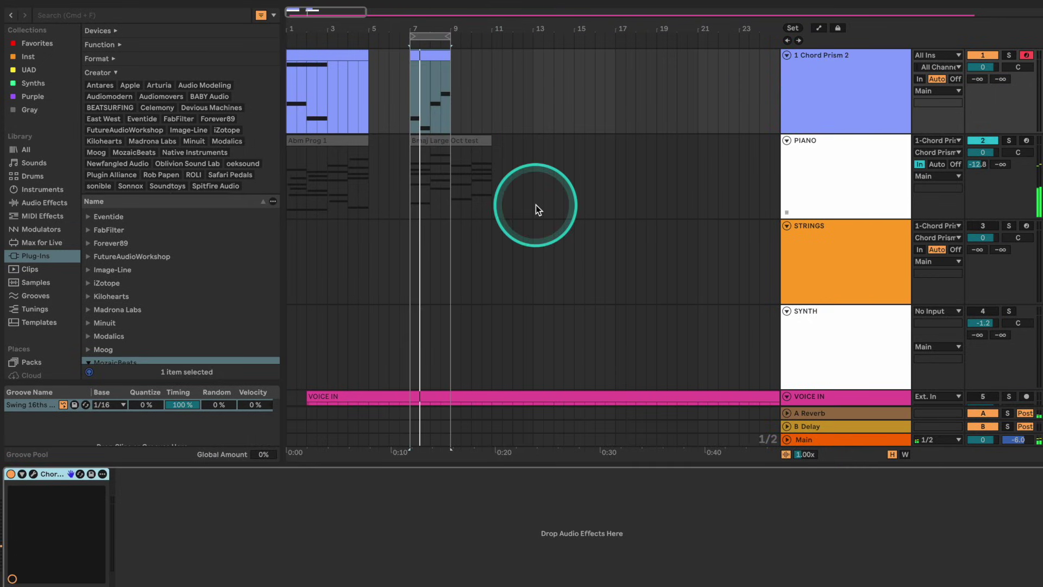
left_click(33, 474)
left_click(318, 419)
left_click(304, 173)
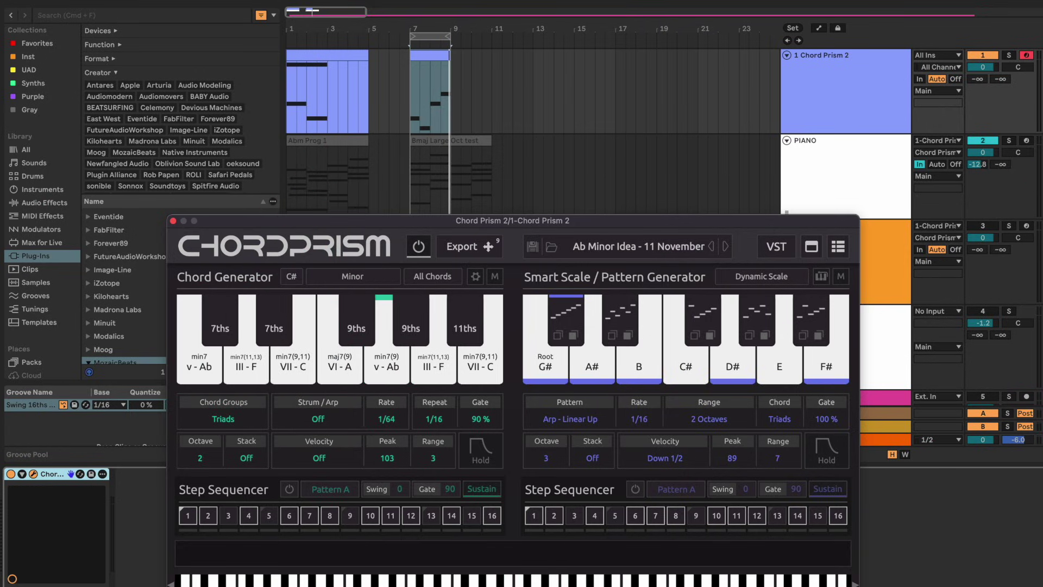
- Give the chords the Afrobeat velocity pattern with peak 65 and range 8
key("super+alt+p")
key("super+alt+p")
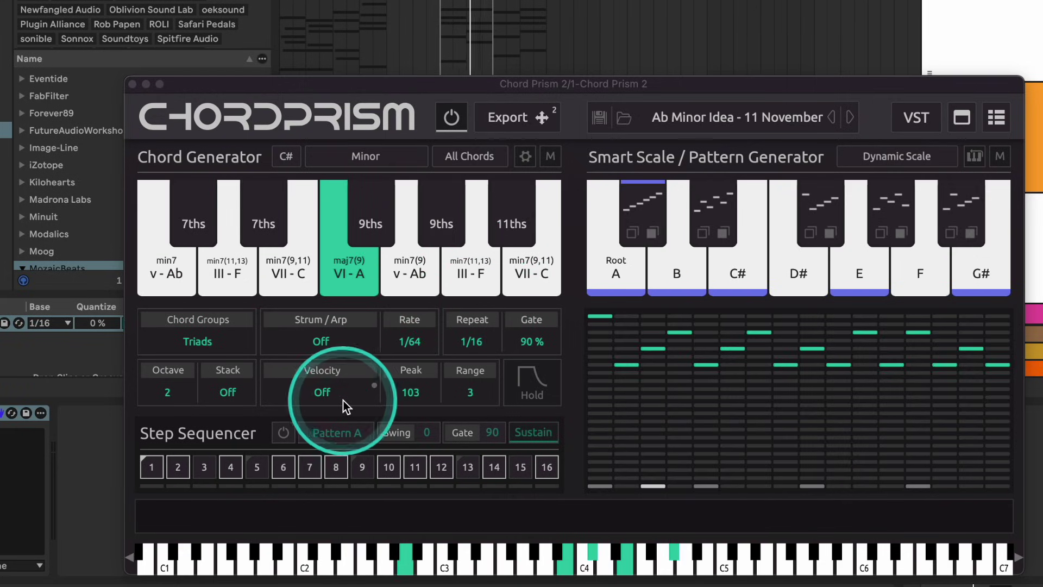
left_click(322, 390)
left_click(343, 78)
left_click_drag(410, 393, 389, 375)
left_click_drag(470, 390, 502, 393)
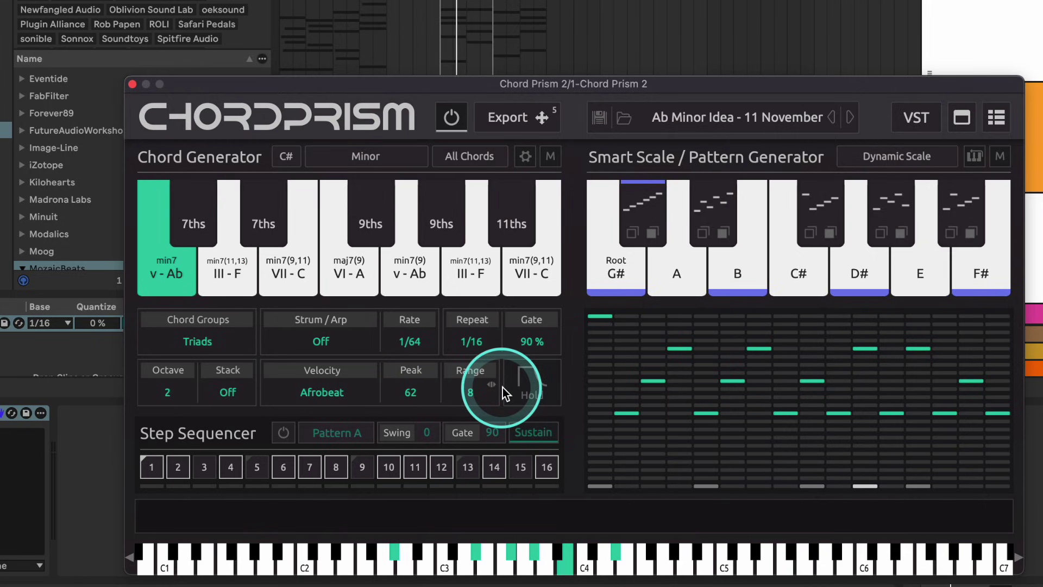
- Switch the chord velocity to Reggaeton (Moombahton) and adjust its peak
left_click(352, 396)
left_click(320, 220)
left_click(408, 405)
left_click_drag(409, 406, 387, 414)
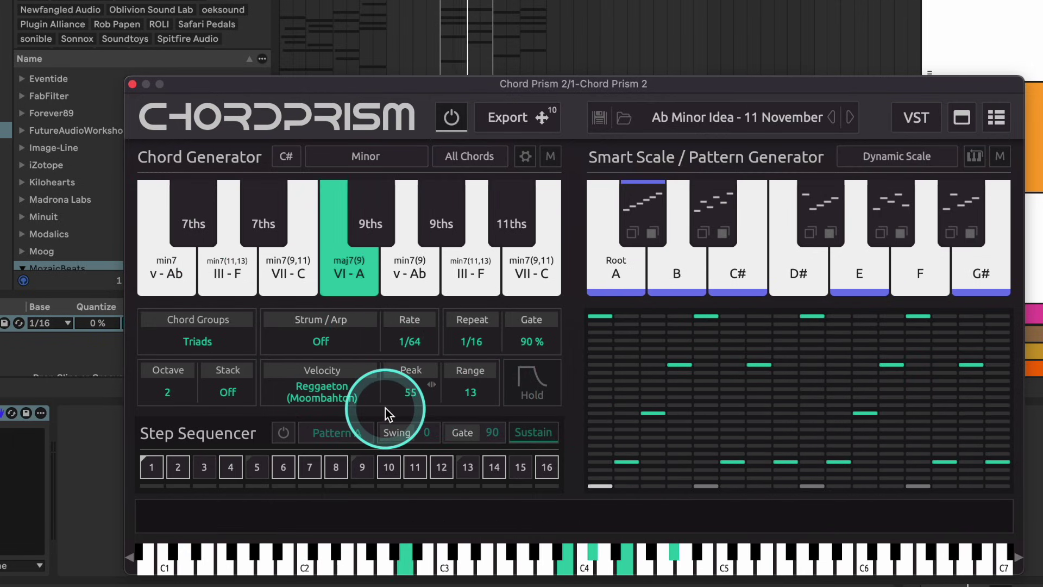
- Lower the chord octave to 1
left_click(167, 392)
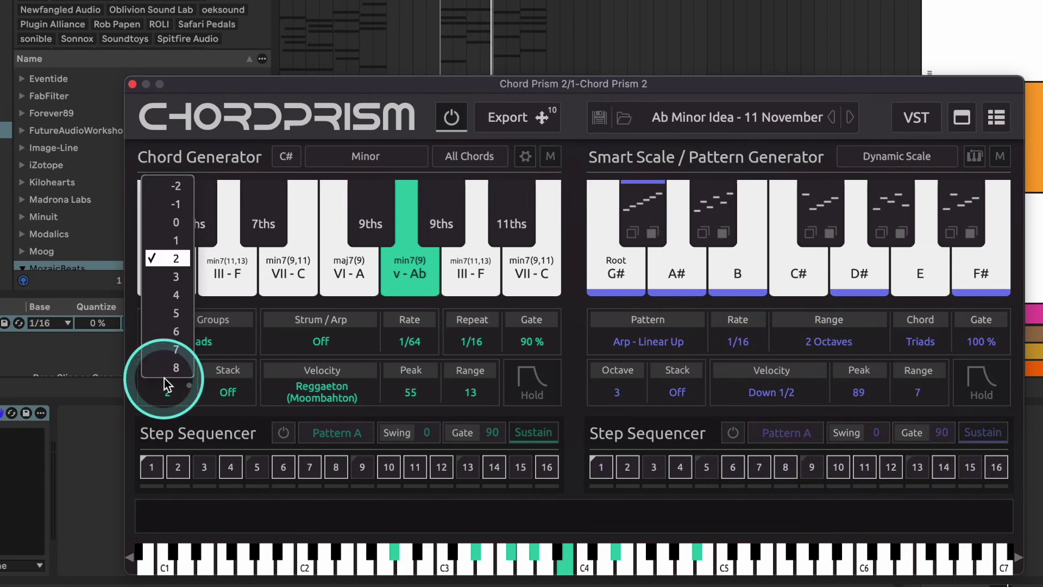
left_click(171, 238)
left_click(328, 326)
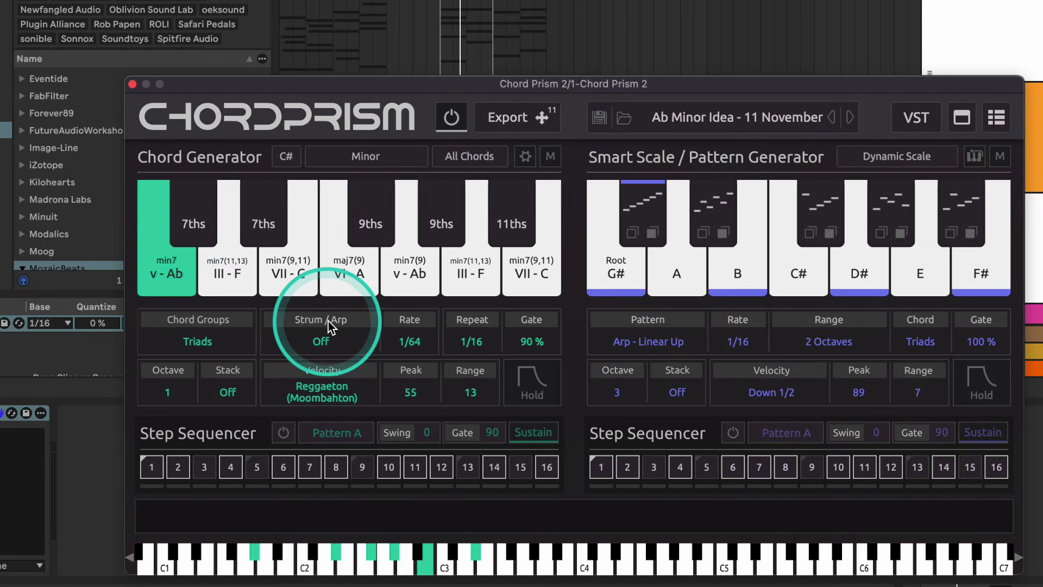
left_click(383, 368)
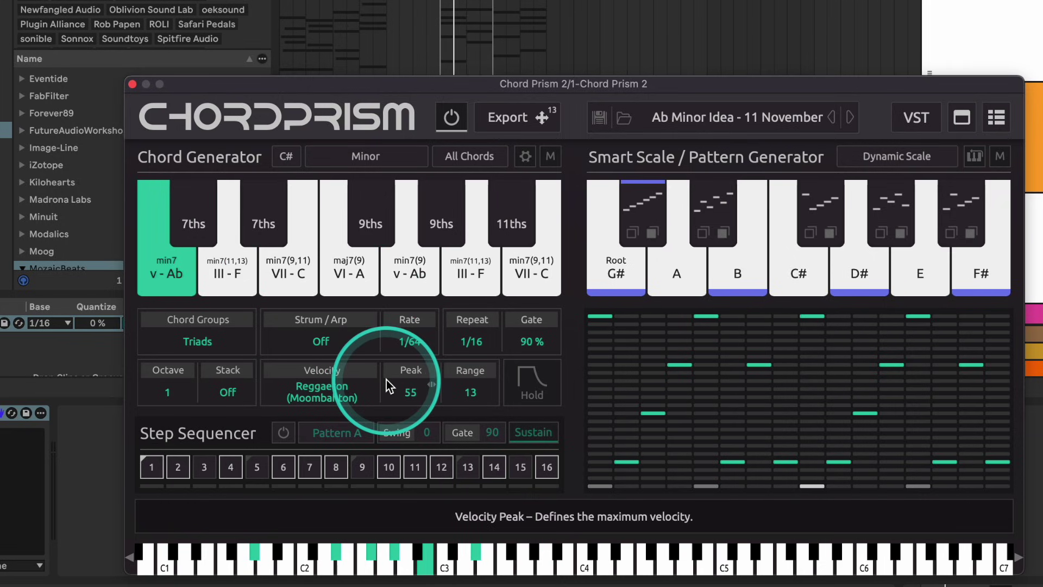
- Change the chord velocity pattern to Down and check the repeat rate options
left_click(304, 387)
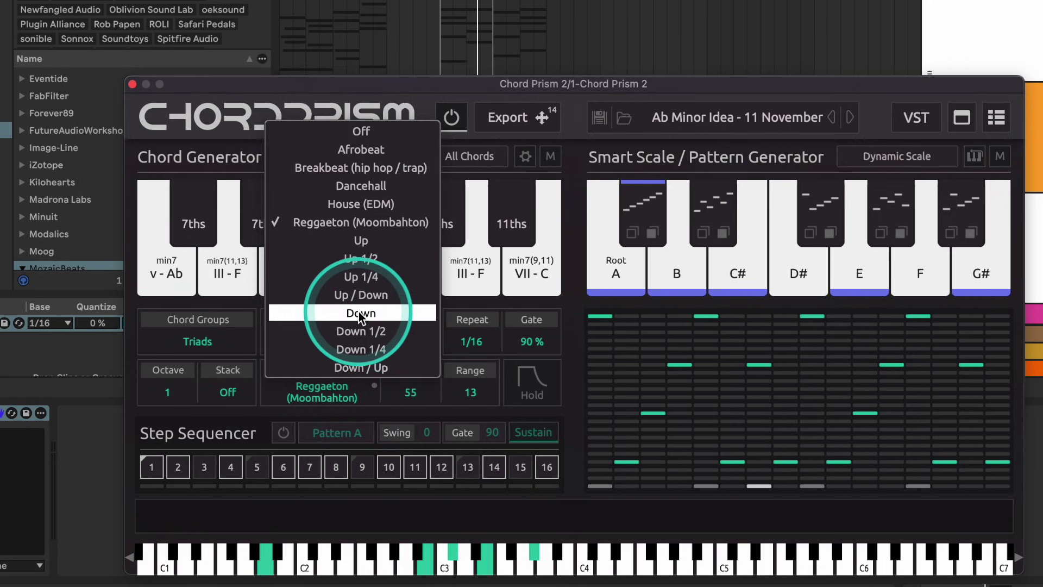
left_click(361, 315)
left_click(410, 375)
left_click(389, 302)
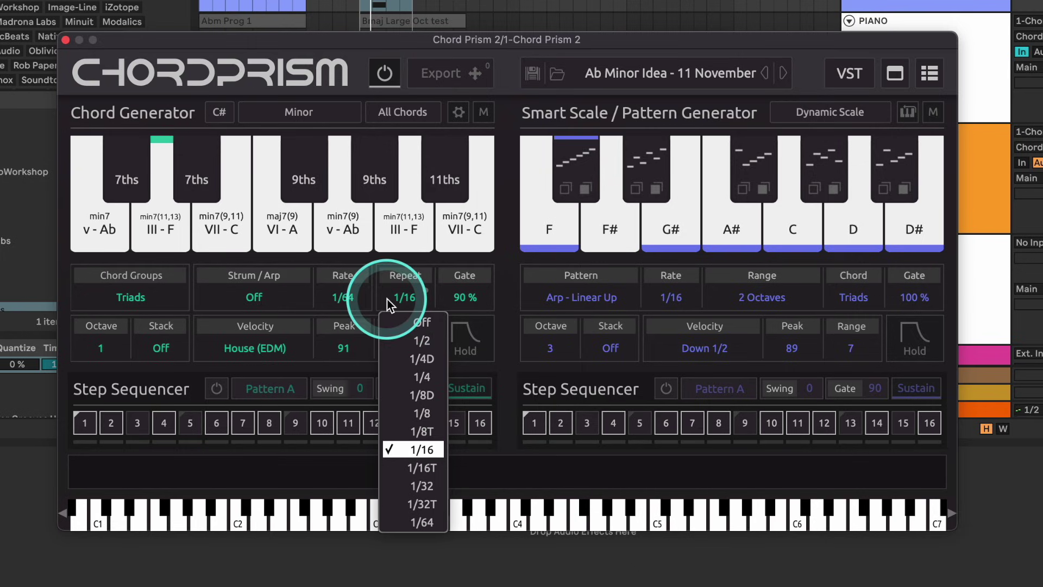
- Turn chord note repeat off and enable the step sequencer with the gate shortened to 42
left_click(420, 322)
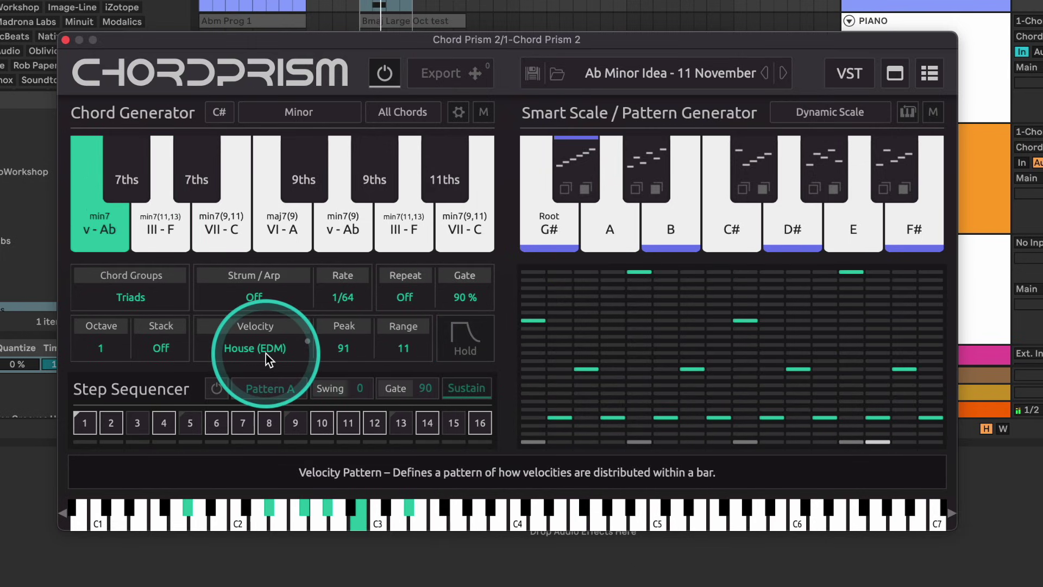
left_click(347, 296)
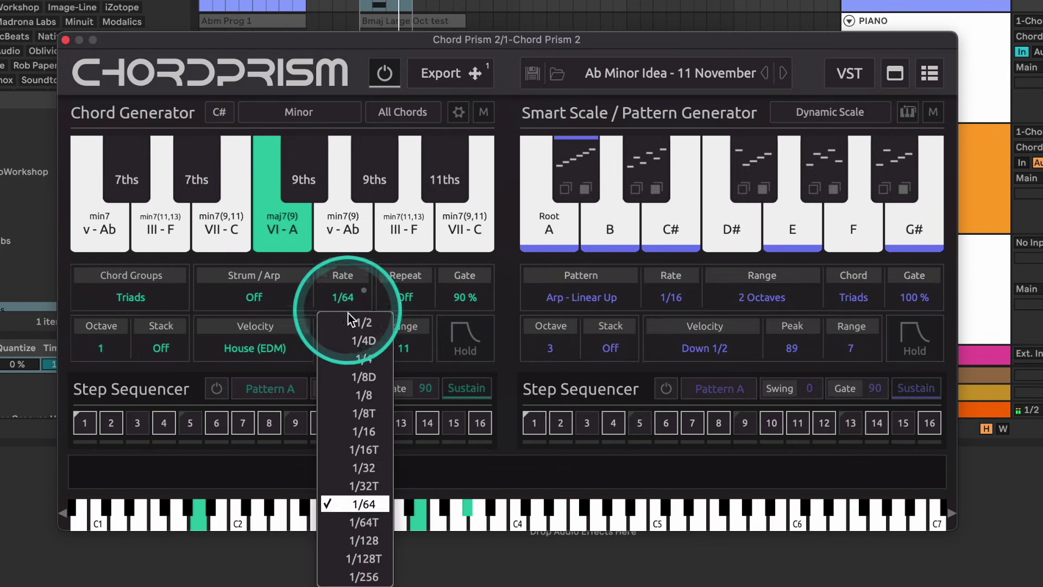
left_click(351, 265)
left_click(292, 299)
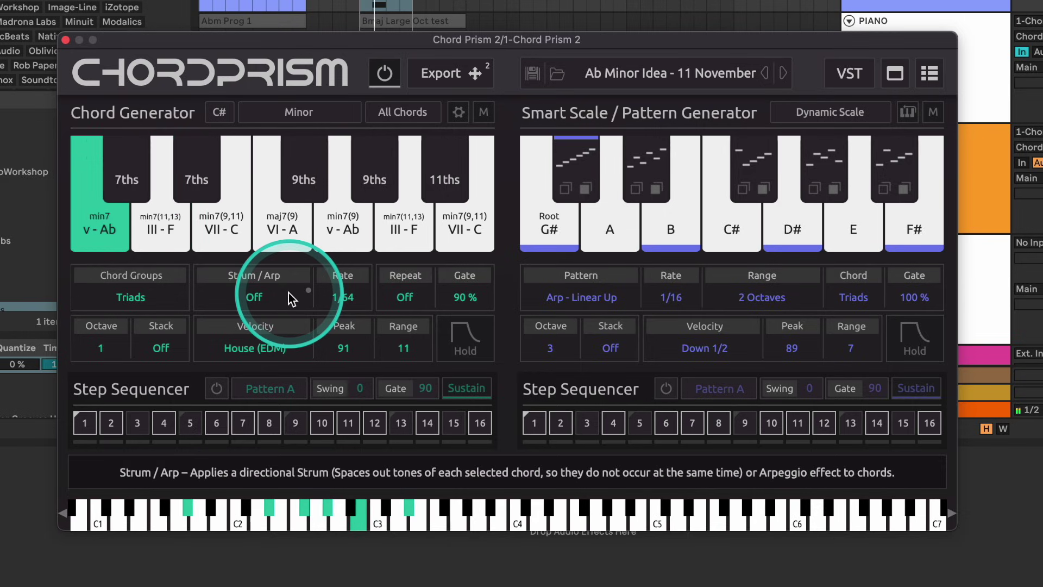
mouse_move(263, 320)
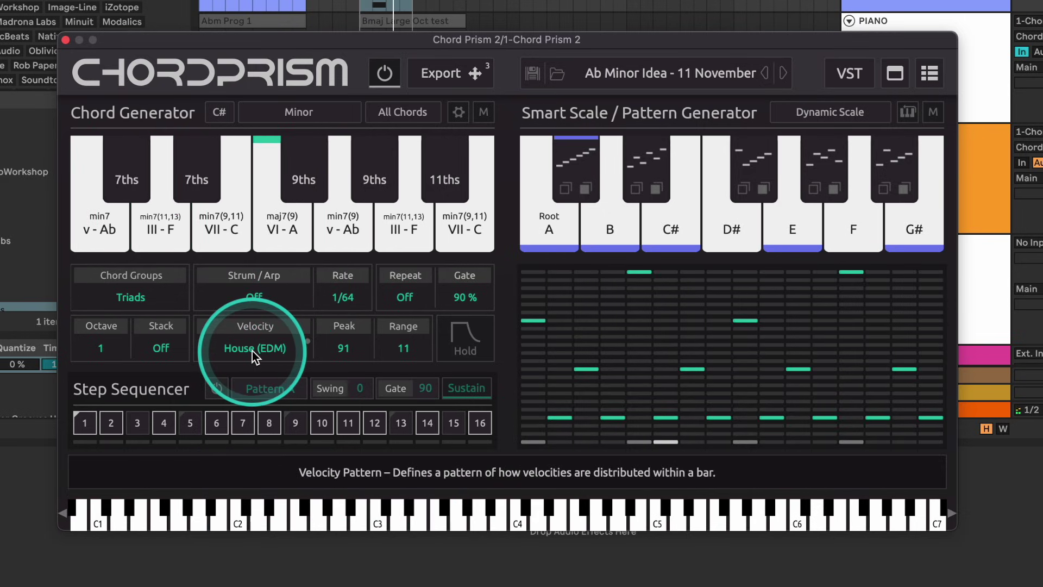
left_click(216, 388)
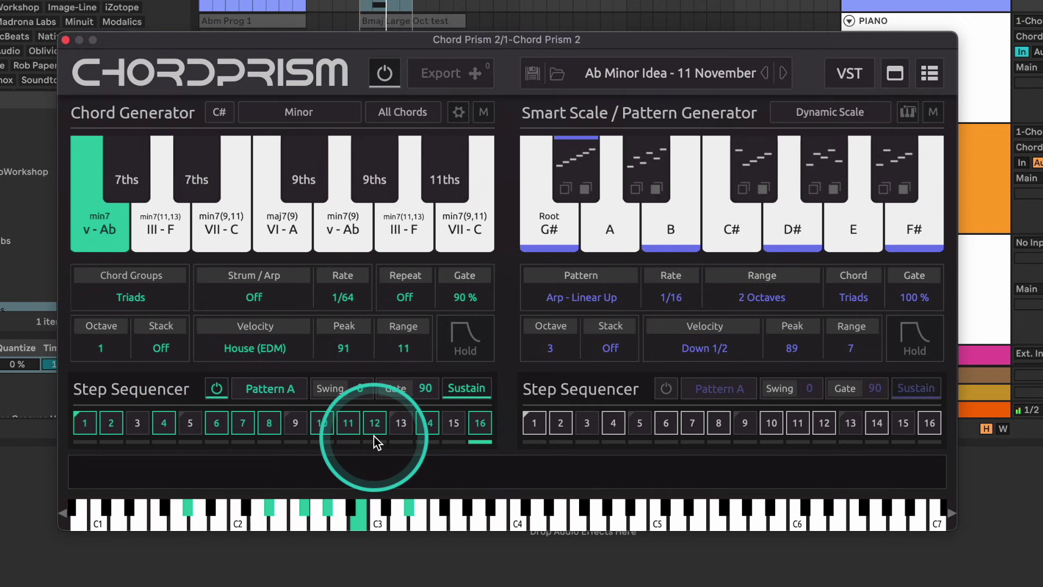
left_click_drag(427, 399, 317, 380)
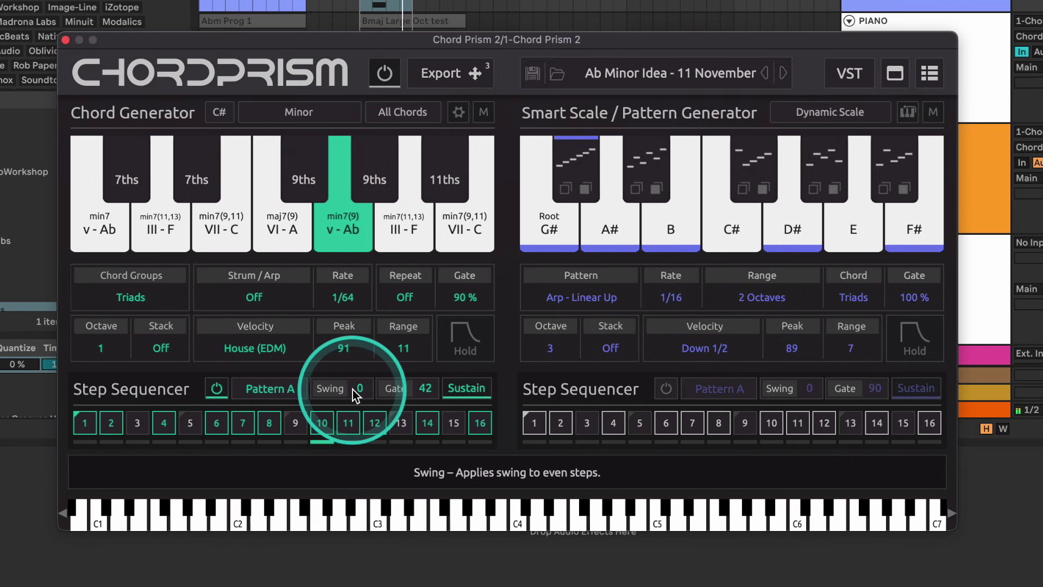
- Choose the Dancehall chord velocity pattern and narrow its range and peak
mouse_move(273, 346)
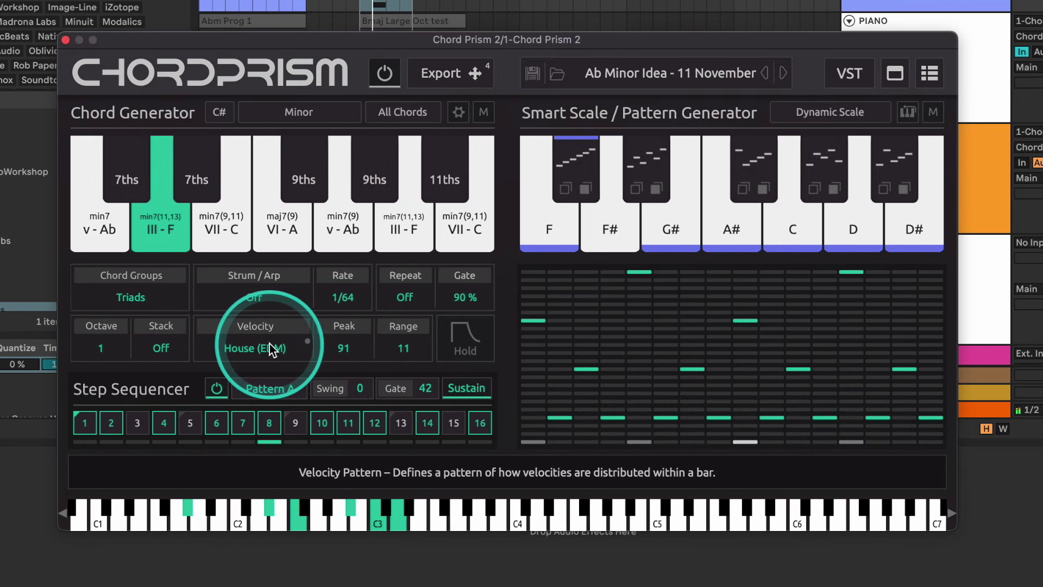
left_click(272, 348)
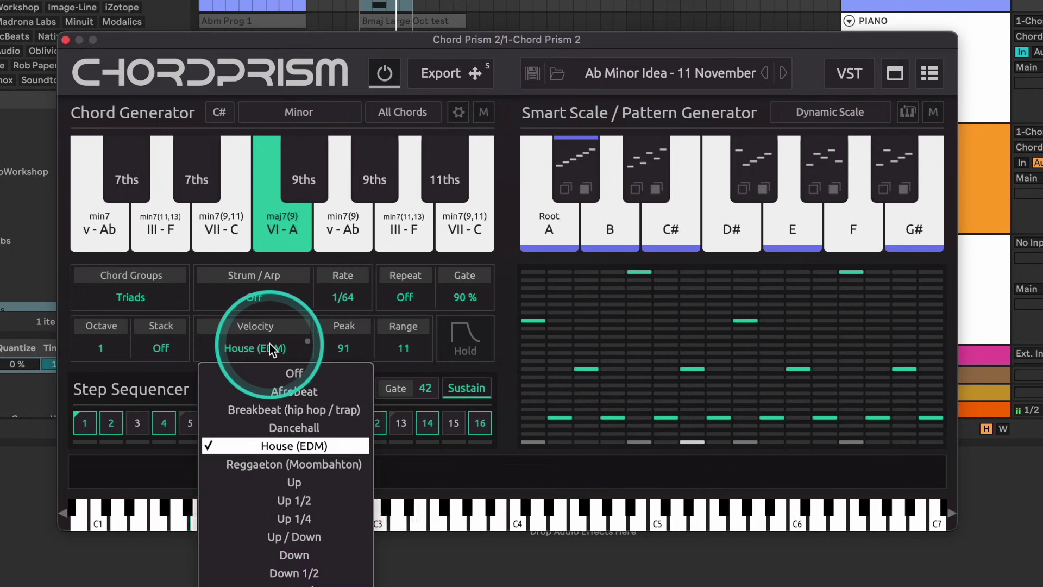
left_click(279, 427)
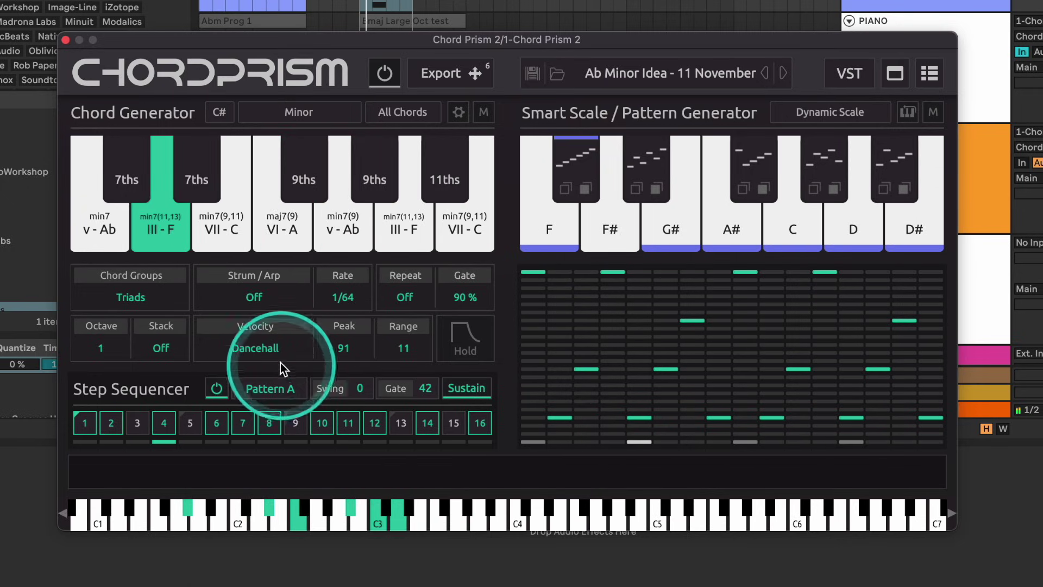
left_click_drag(344, 349, 337, 348)
left_click_drag(442, 347, 362, 353)
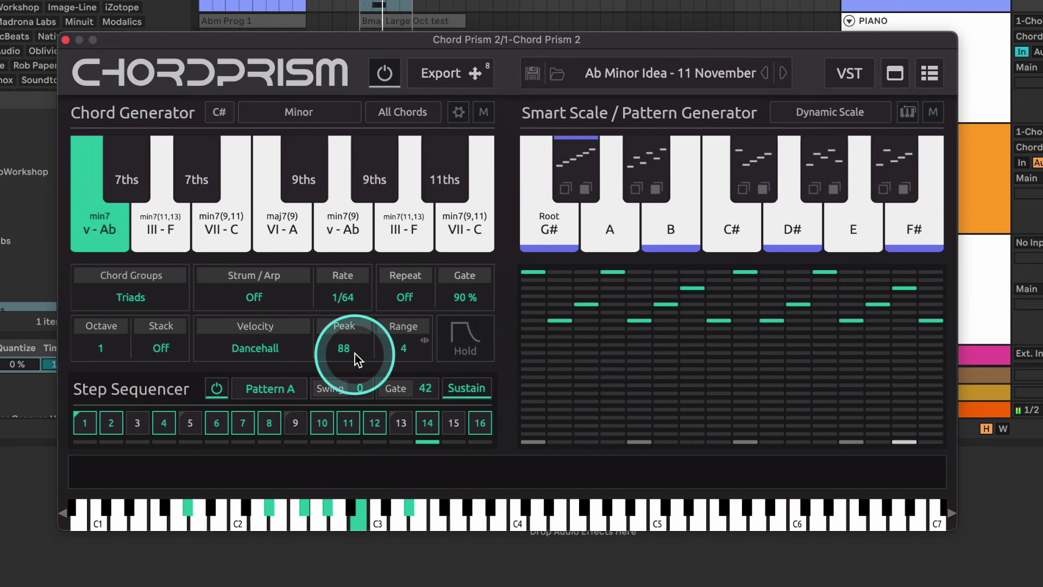
left_click_drag(347, 353, 334, 352)
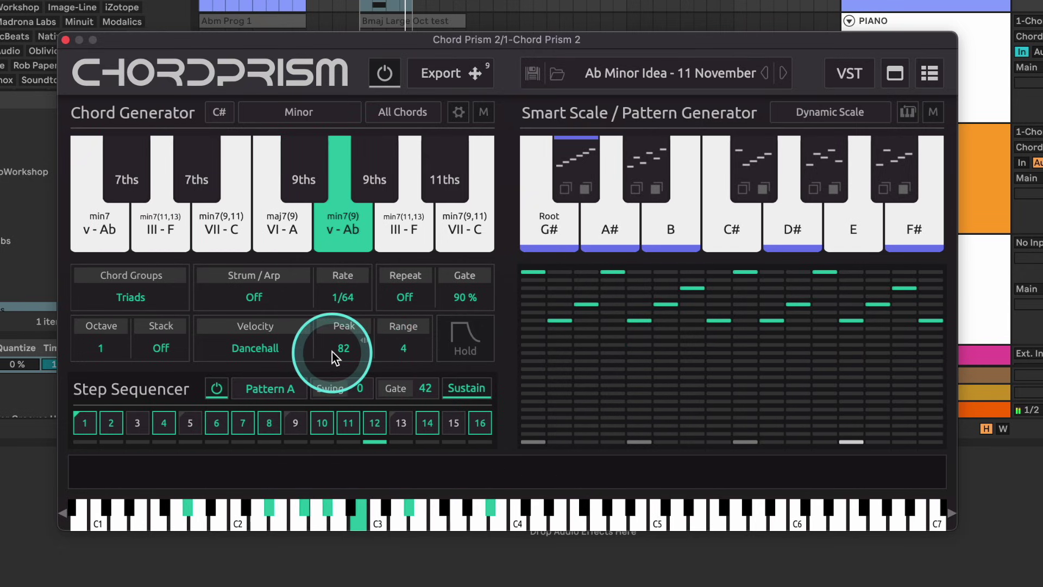
- Set the chord octave to 2 and lower the velocity peak to 70
left_click(101, 347)
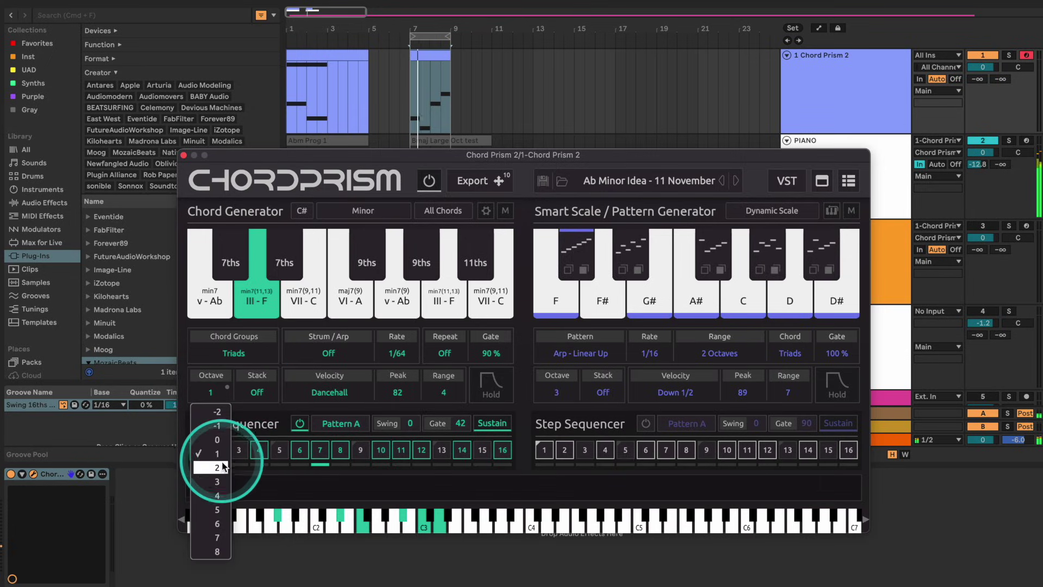
left_click(217, 466)
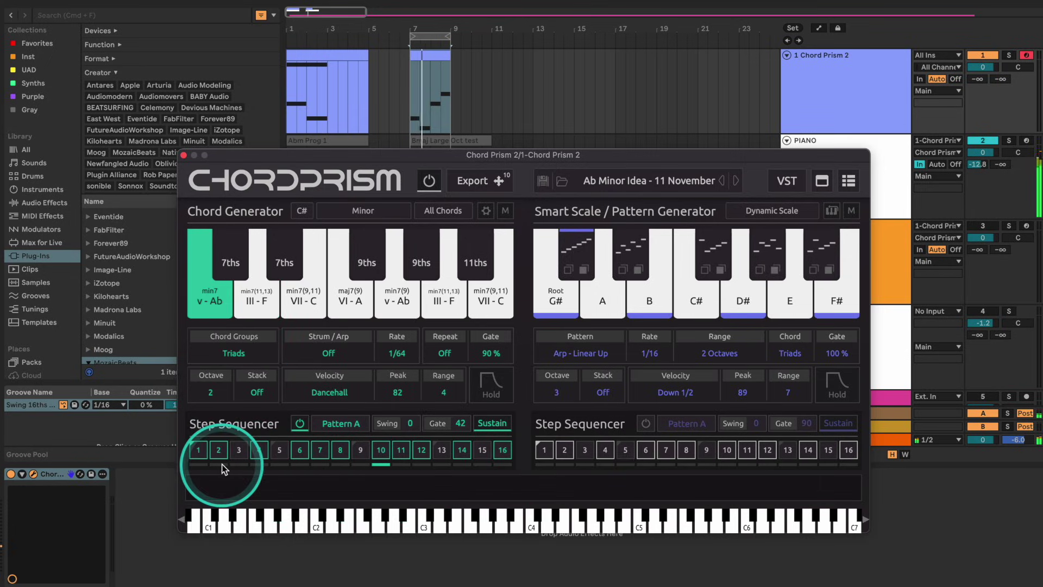
left_click_drag(396, 391, 378, 397)
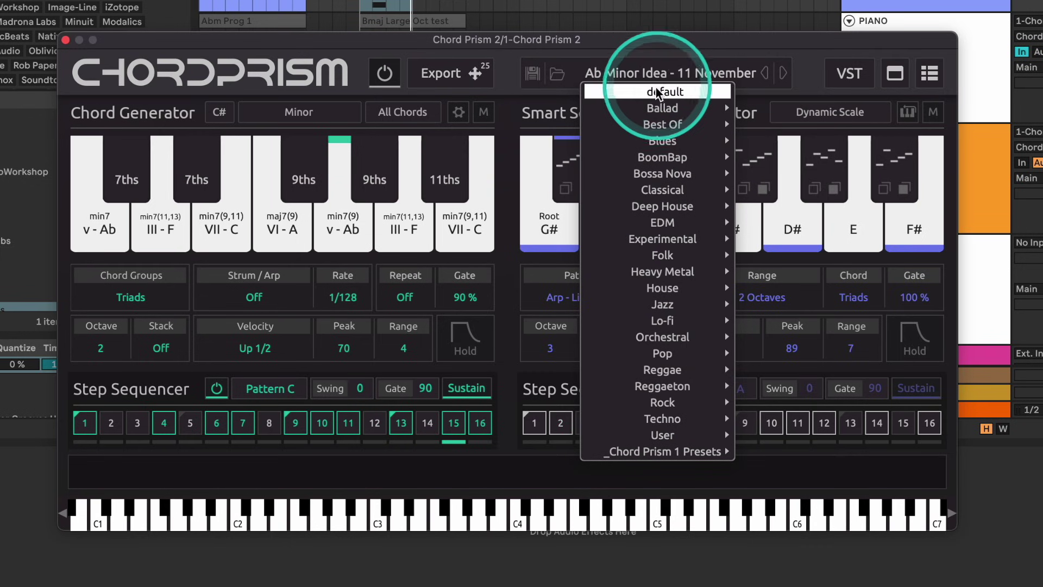
- Load BB 9 - MPC-Friendly, then step through BLD 1, BLD 4 and BN 2 presets
mouse_move(630, 223)
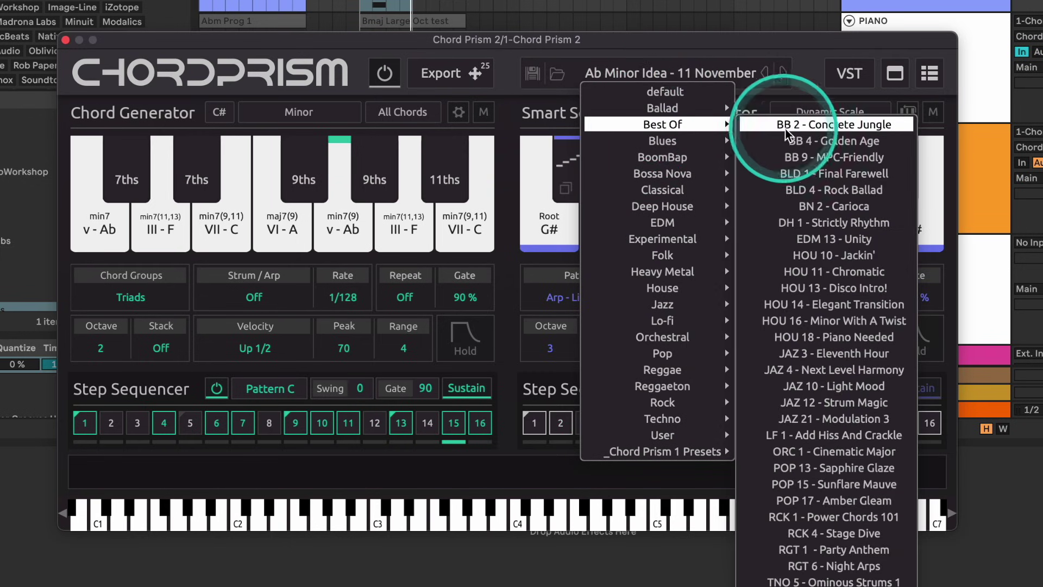
left_click(833, 157)
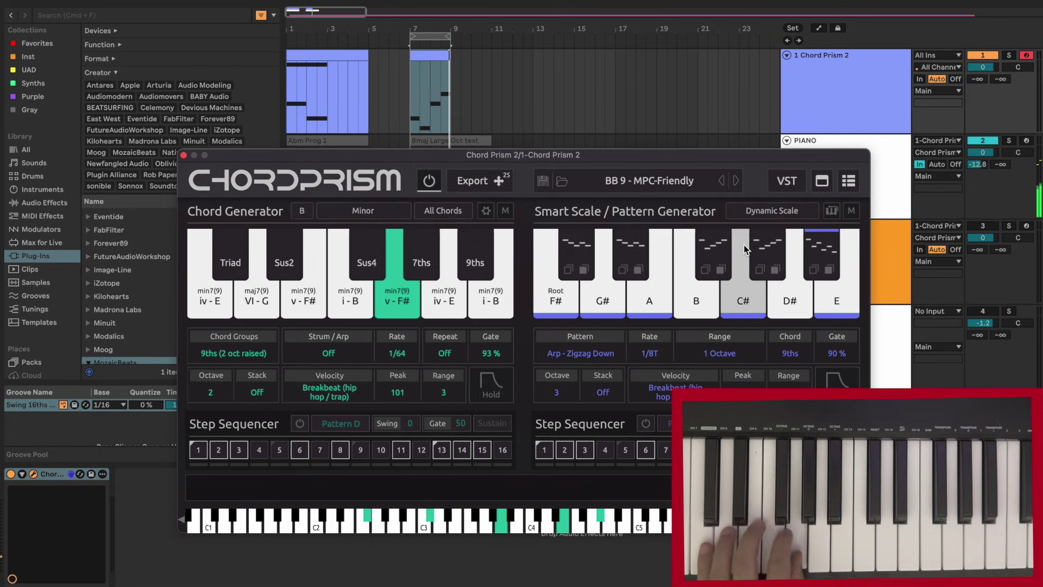
left_click(736, 181)
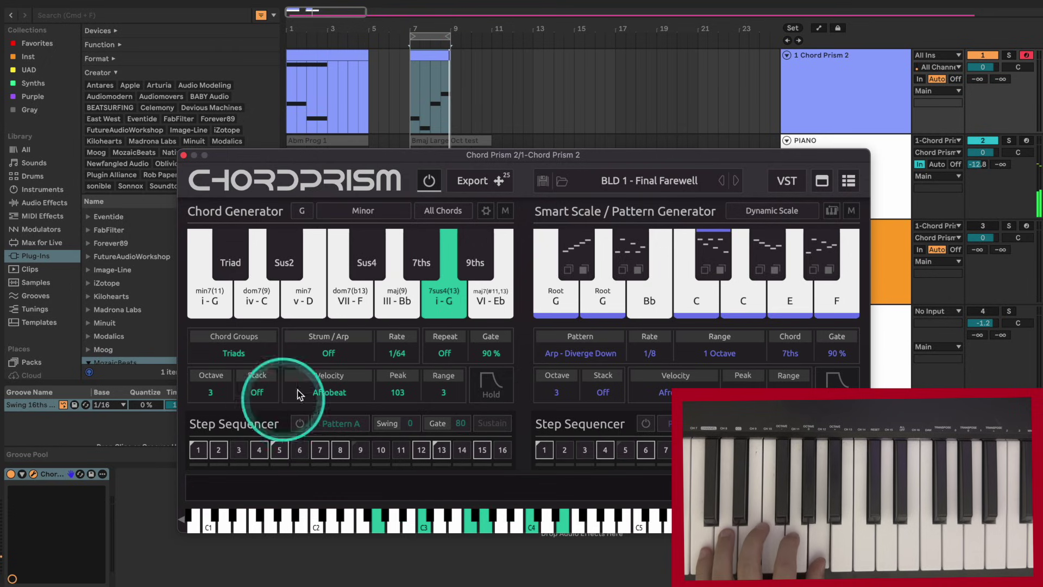
left_click(736, 181)
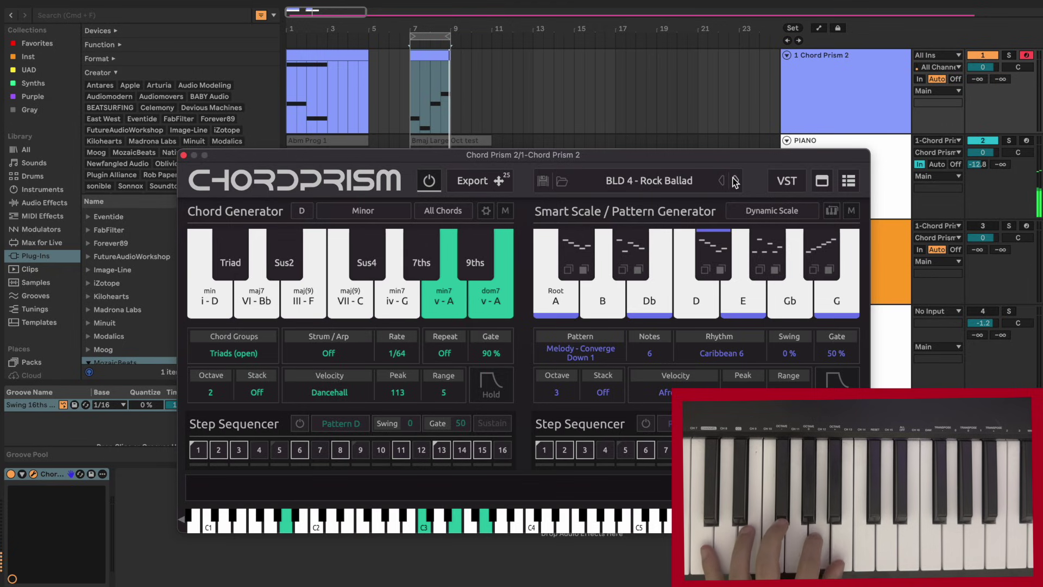
left_click(736, 181)
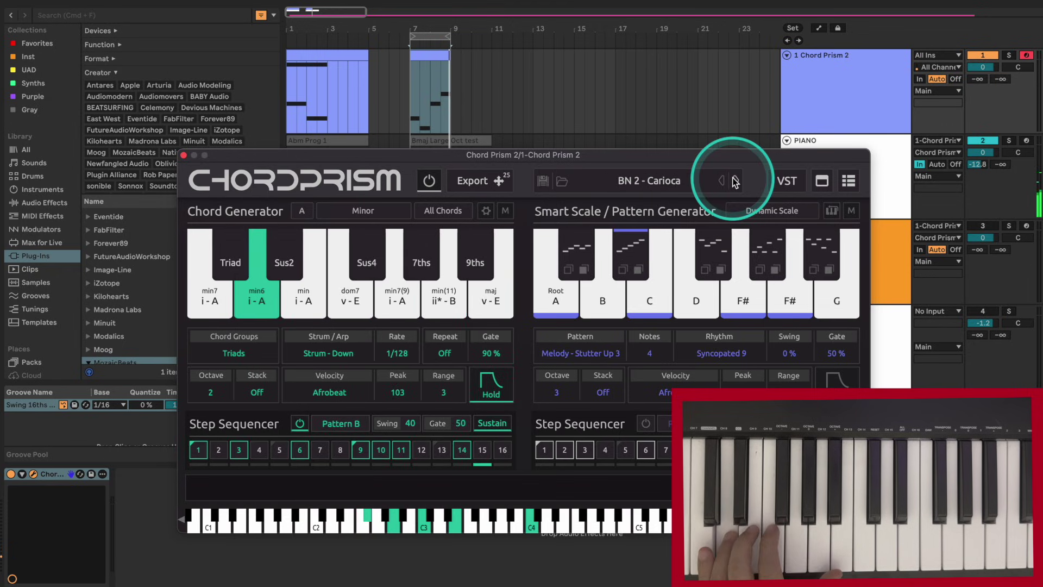
- Browse preset categories, load HOU 18 - Piano Needed, and select the Bmaj Large Oct test clip
left_click(679, 184)
left_click(675, 159)
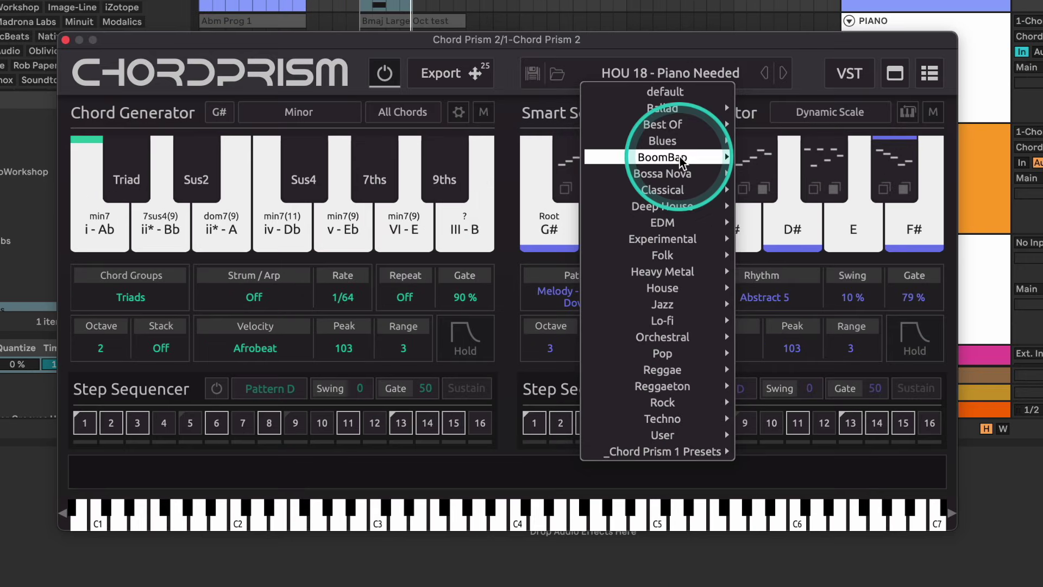
mouse_move(677, 170)
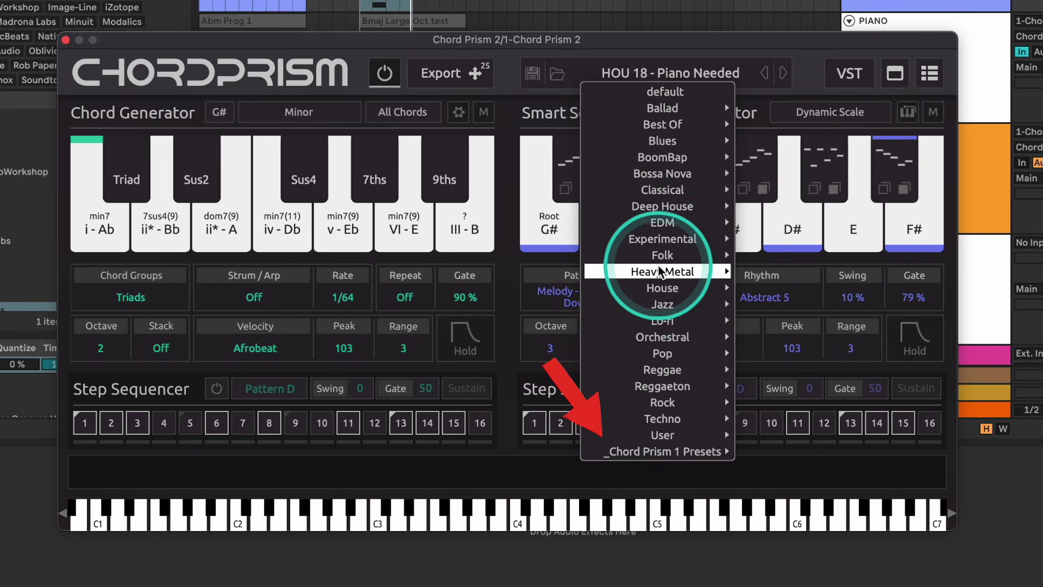
mouse_move(659, 271)
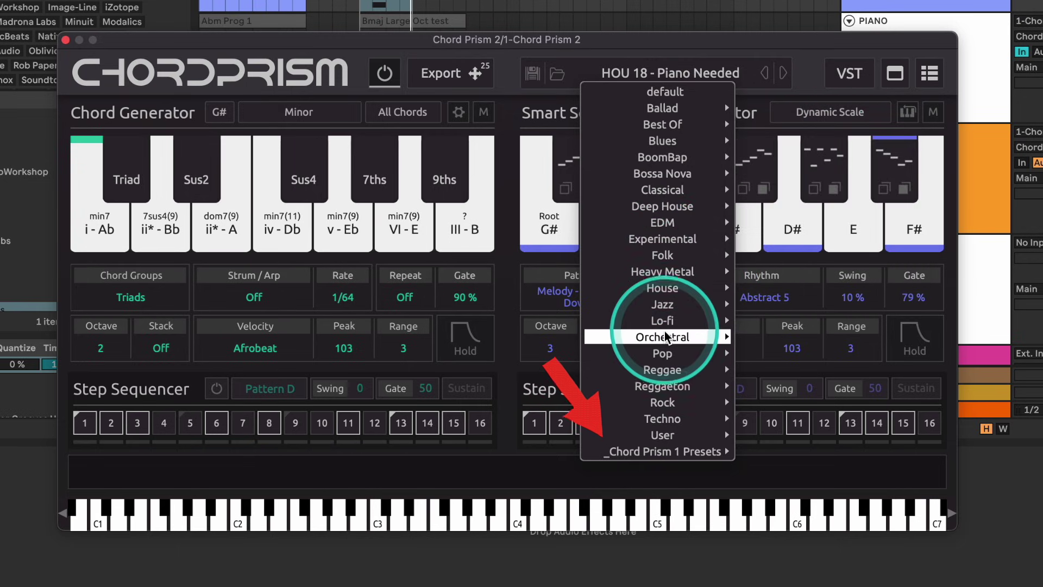
mouse_move(709, 337)
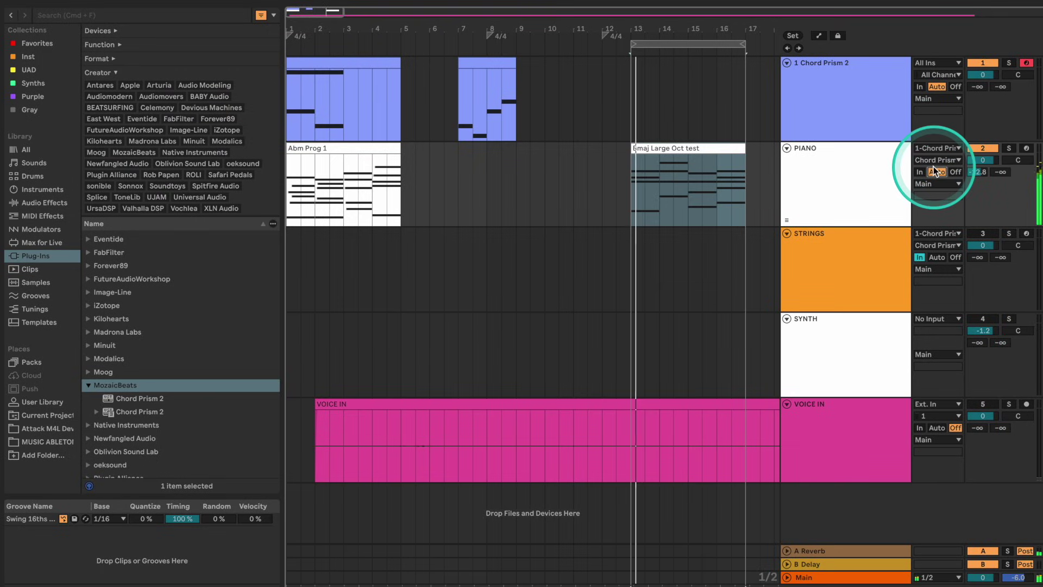
left_click(744, 168)
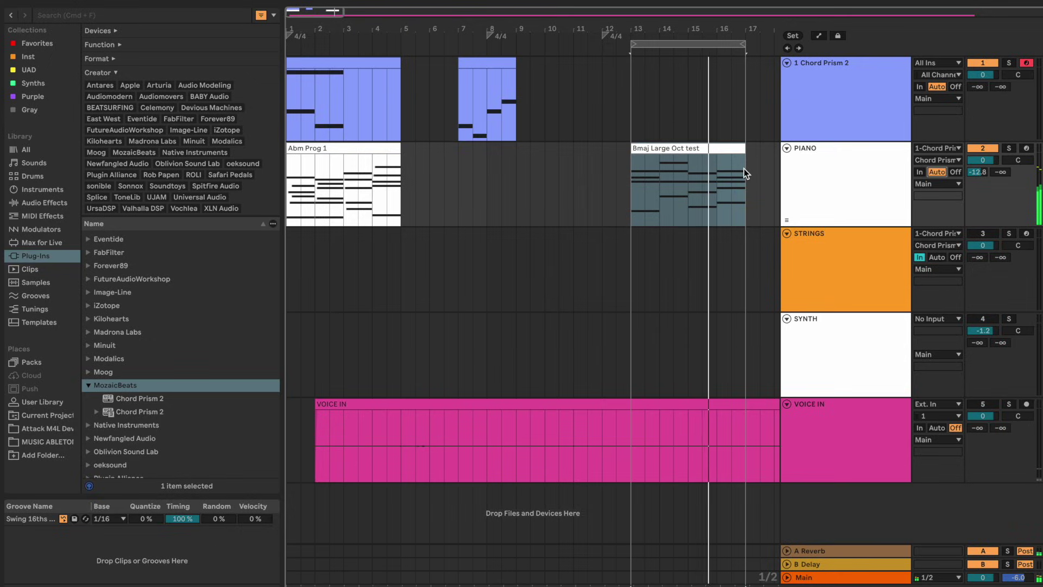
- Open the Bmaj Large Oct test clip's notes and replay it from the start
left_click(725, 155)
double_click(724, 154)
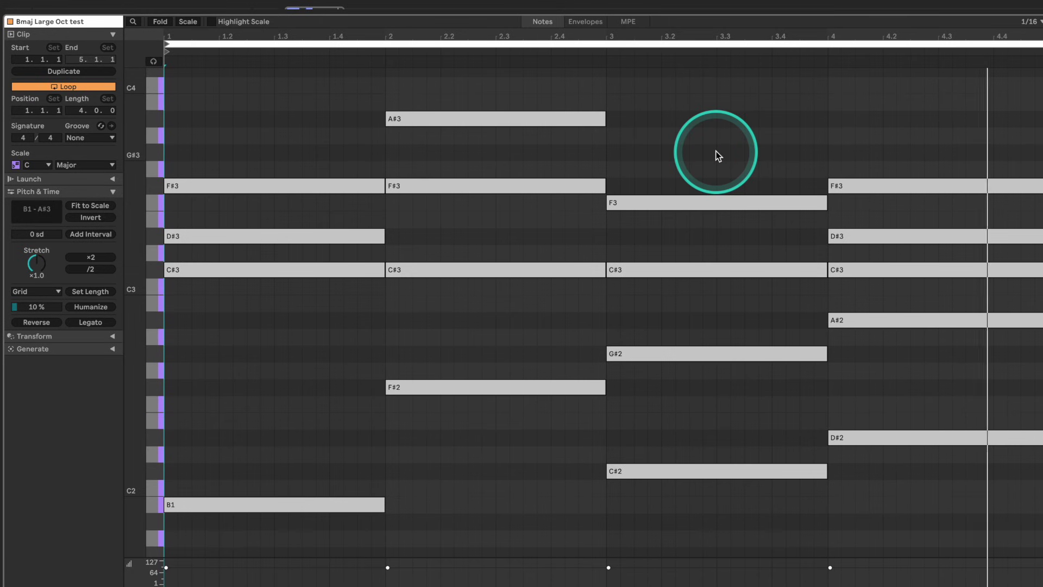
left_click(733, 12)
left_click(716, 155)
left_click(737, 13)
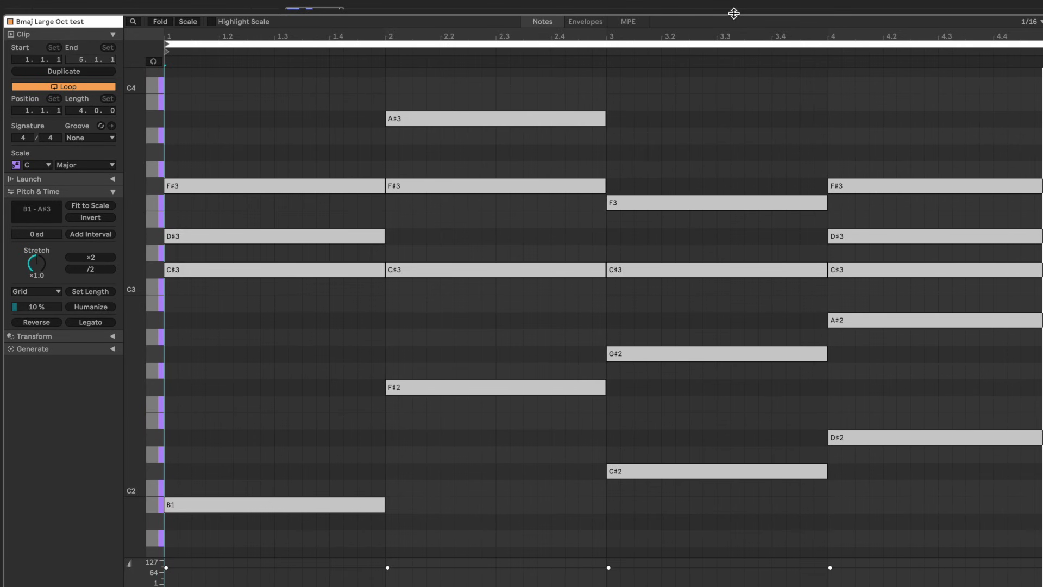
- Export the clip as a MIDI file and drop it onto Chord Prism to match its key
left_click(652, 151)
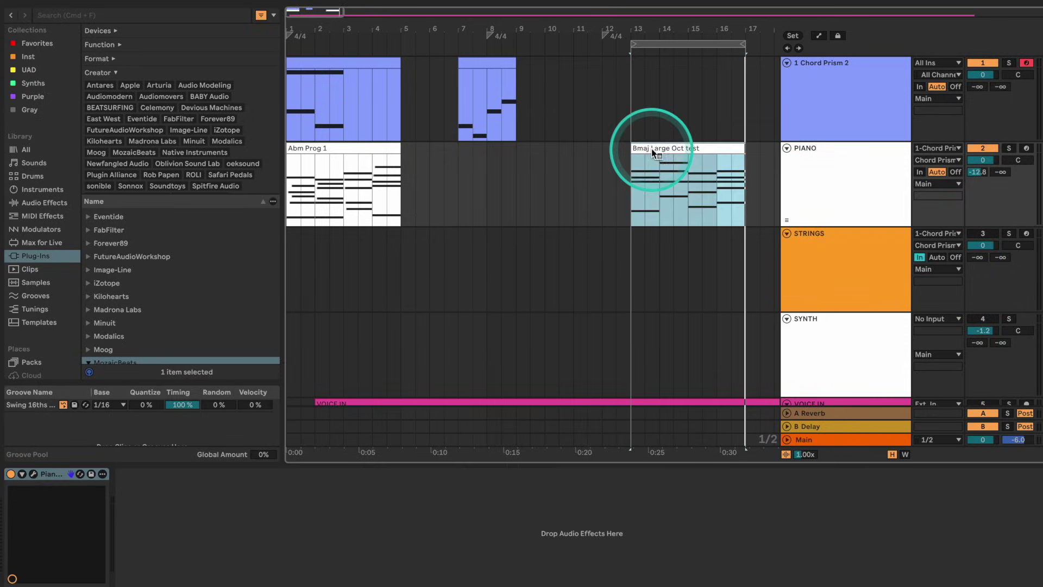
right_click(652, 151)
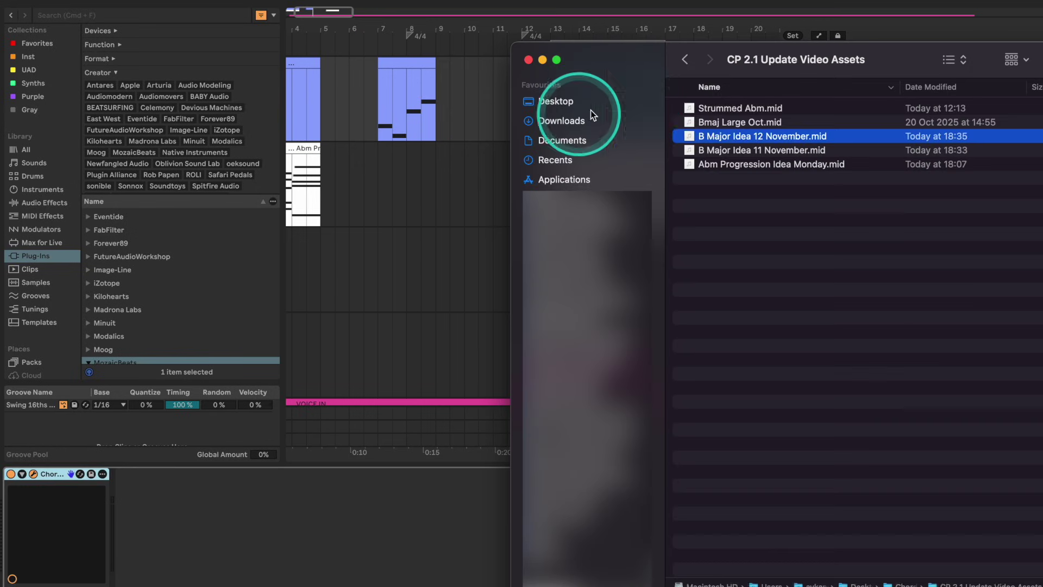
left_click_drag(725, 137, 432, 117)
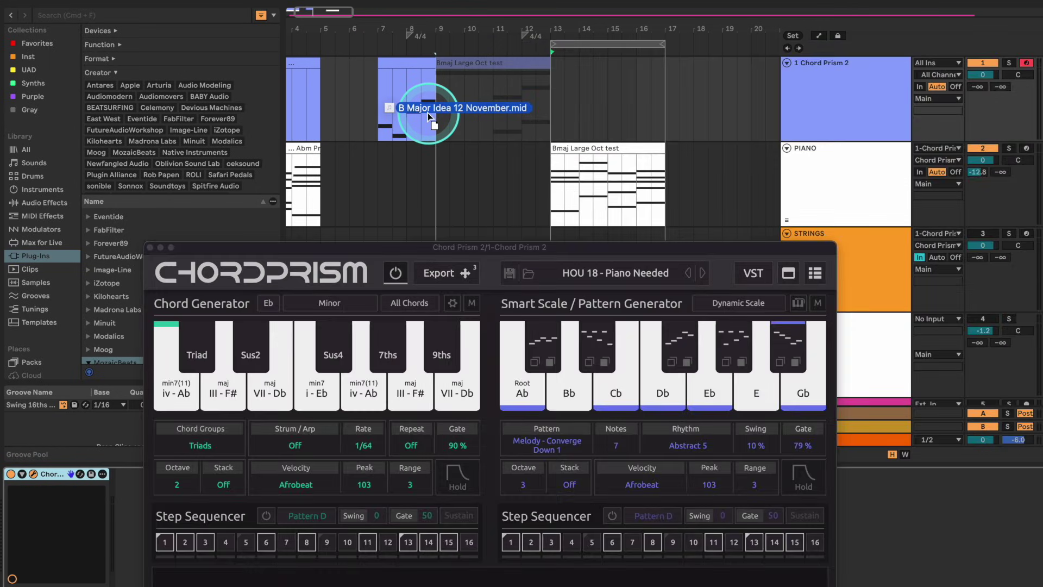
left_click_drag(428, 112, 173, 378)
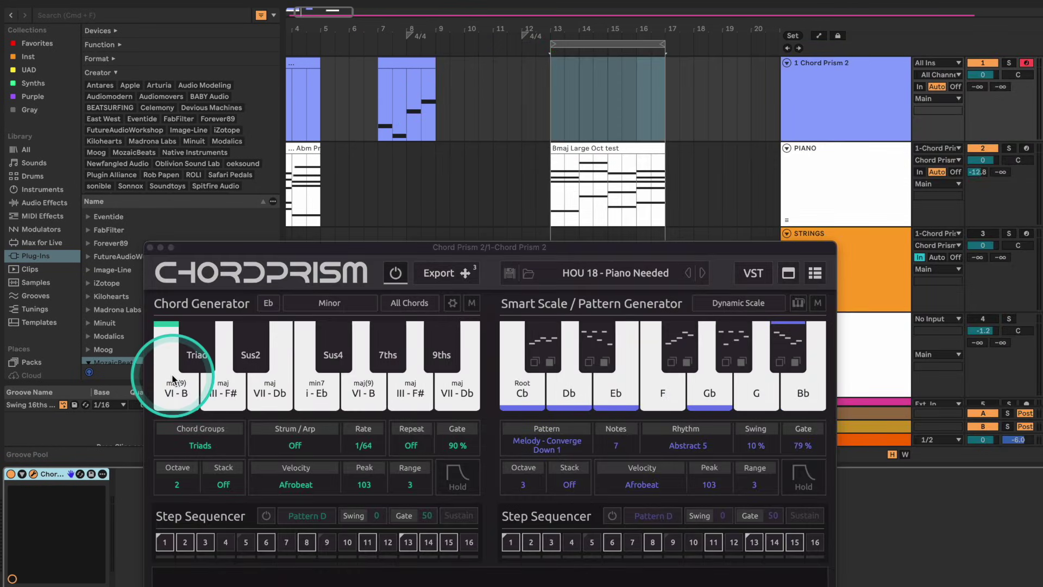
- Audition the VI - B chord and route the chords through the STRINGS track
left_click(173, 378)
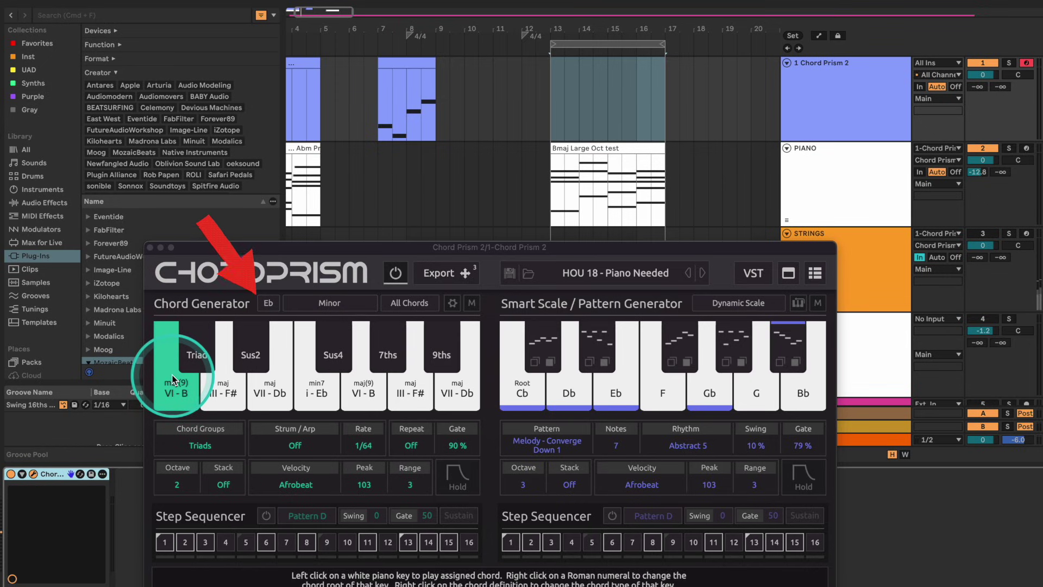
left_click(981, 232)
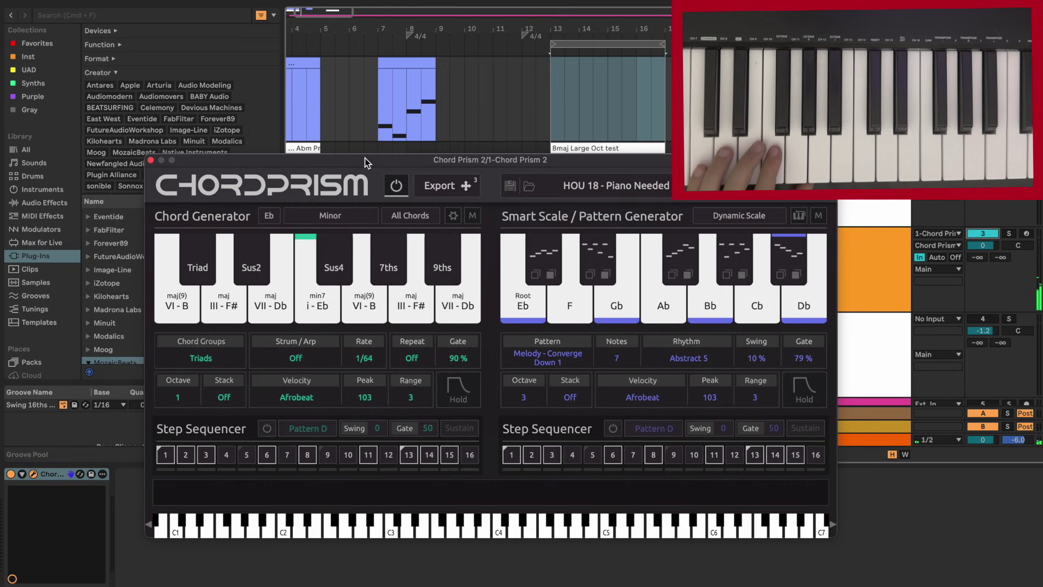
- Switch chords to 9ths, then 7ths (1.5 oct raised) voicings, and set chord octave to 2
left_click_drag(337, 258, 390, 390)
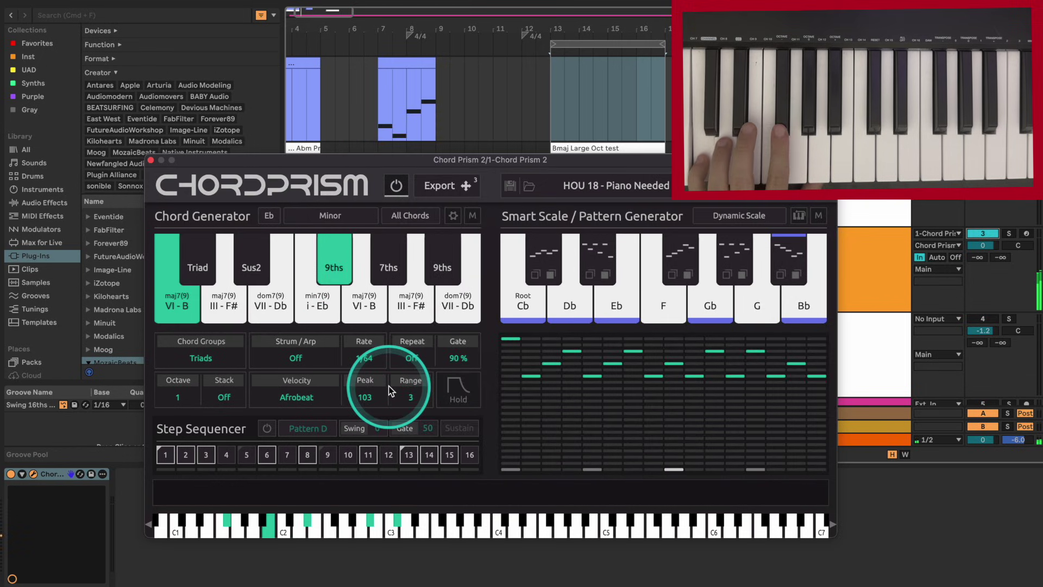
left_click_drag(378, 263, 442, 207)
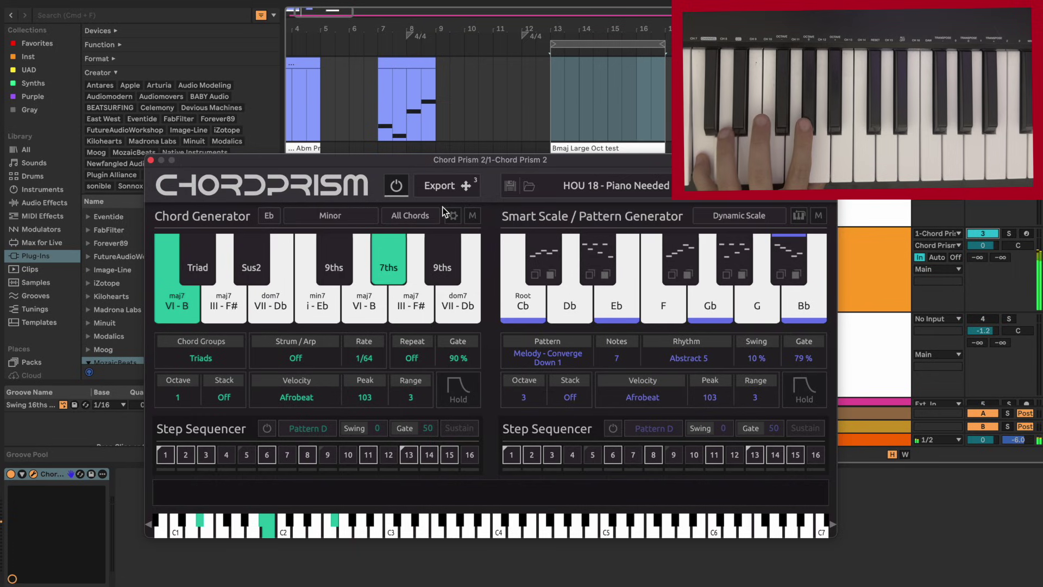
left_click_drag(178, 393, 176, 478)
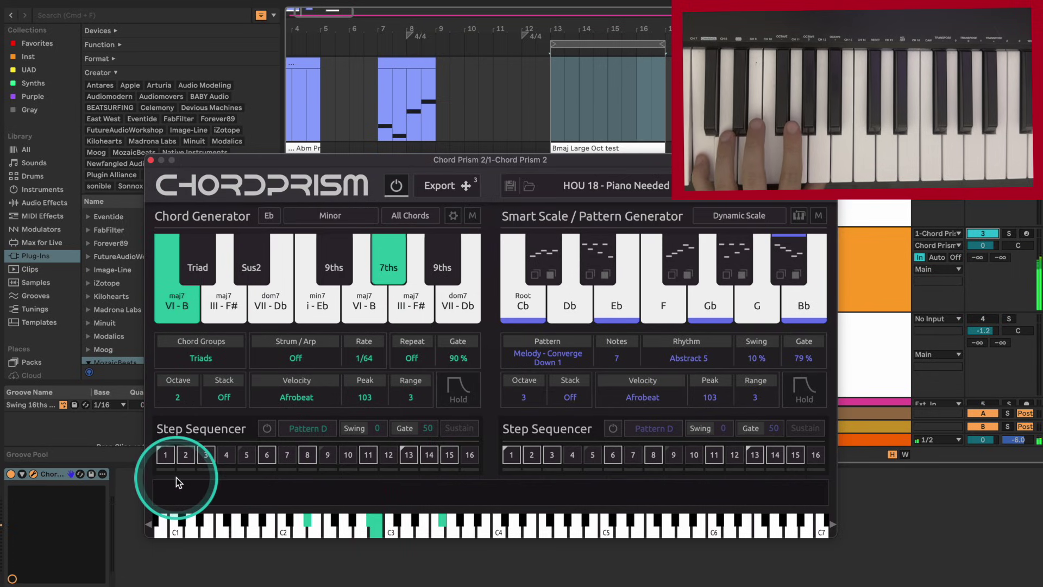